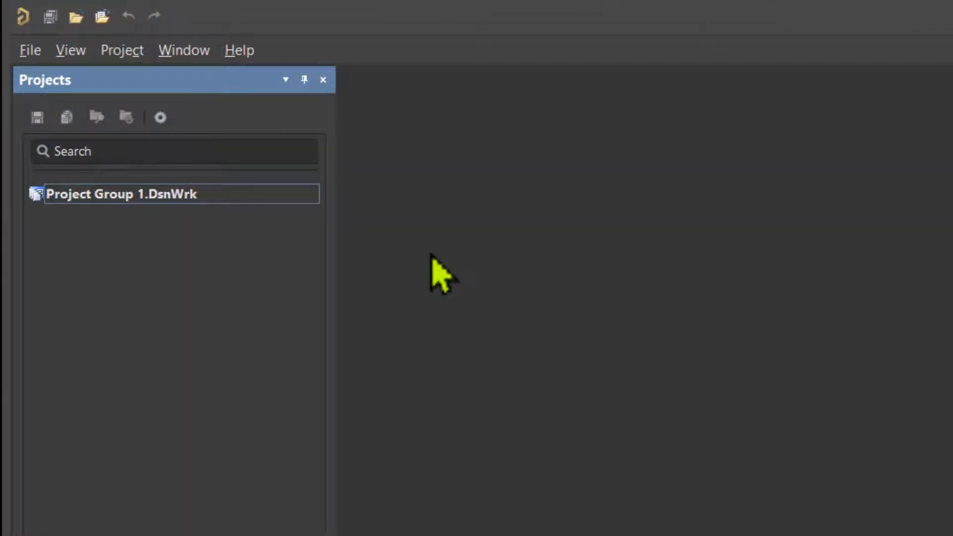
Step: Start a new local project in Project Group 1 with the default PCB type and name it PCB_Project1
{"action": "right_click", "coordinate": [190, 194]}
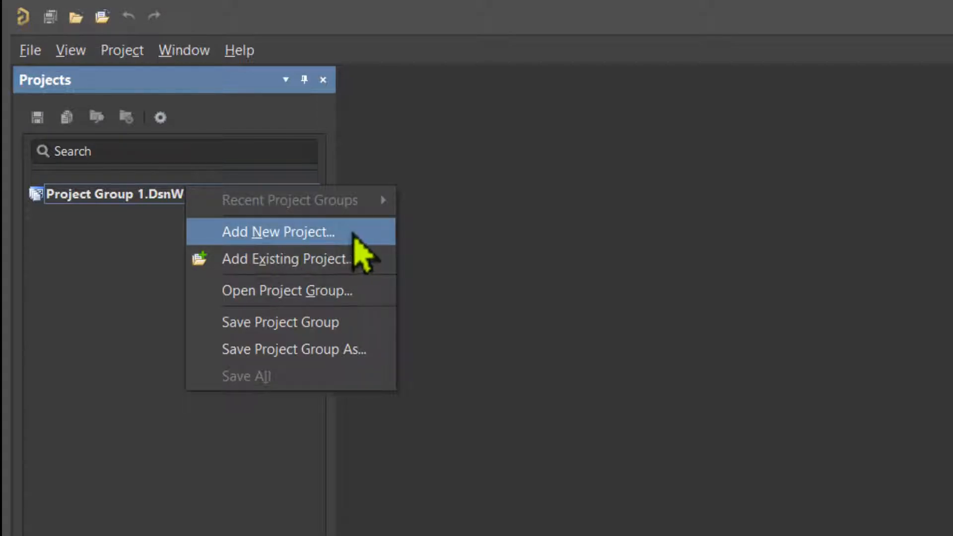
{"action": "left_click", "coordinate": [372, 239]}
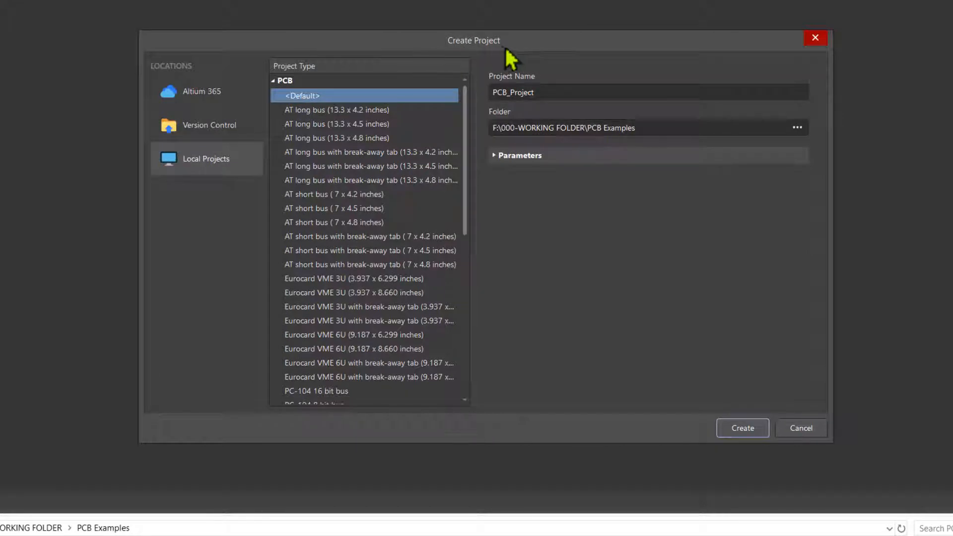
{"action": "left_click", "coordinate": [210, 161]}
{"action": "left_click", "coordinate": [312, 101]}
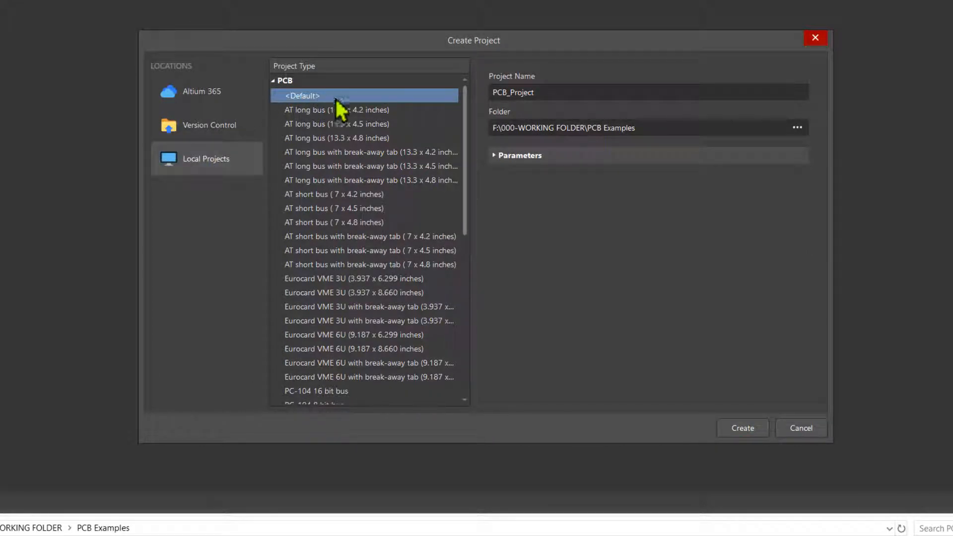
{"action": "left_click", "coordinate": [560, 89]}
{"action": "left_click", "coordinate": [563, 91]}
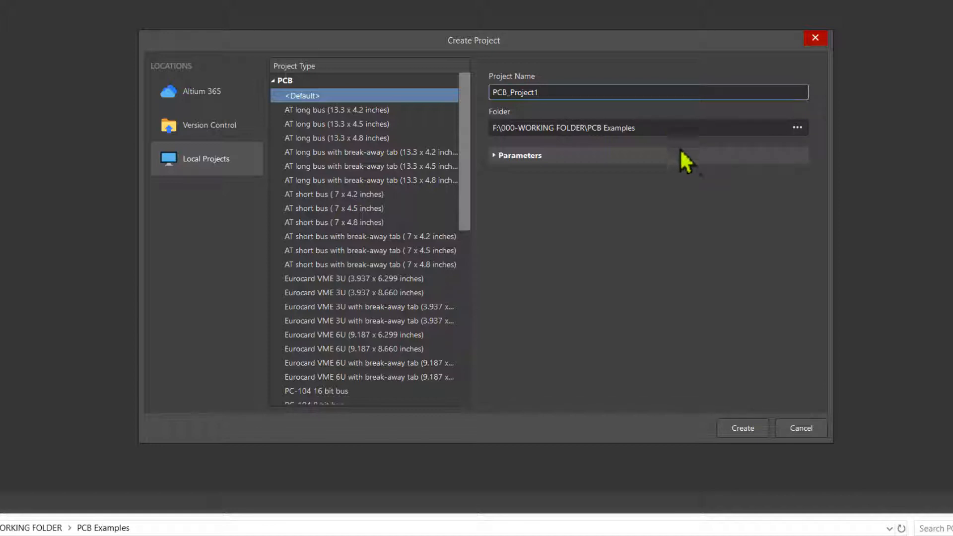
Step: Set the project location to F:\000-WORKING FOLDER\PCB Examples and create the project
{"action": "left_click", "coordinate": [798, 128]}
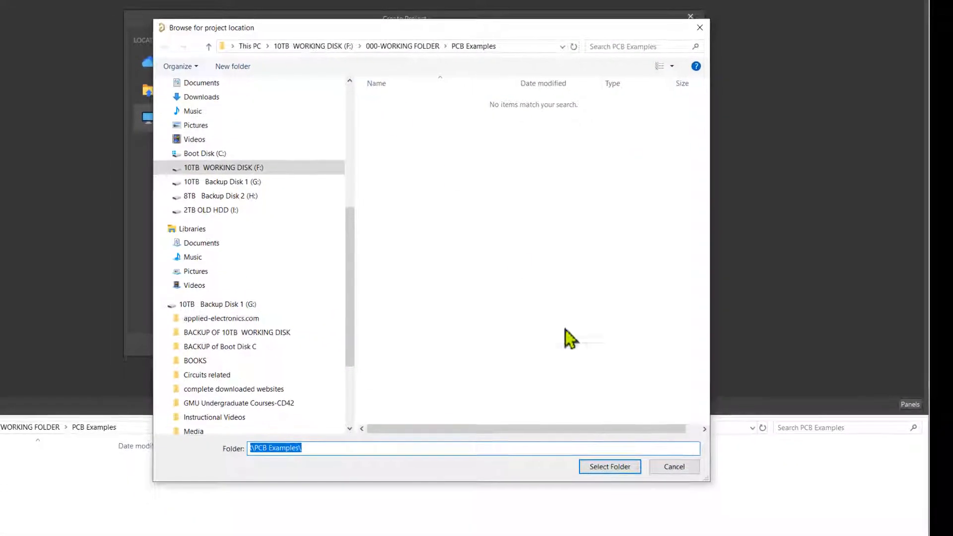
{"action": "left_click", "coordinate": [614, 466]}
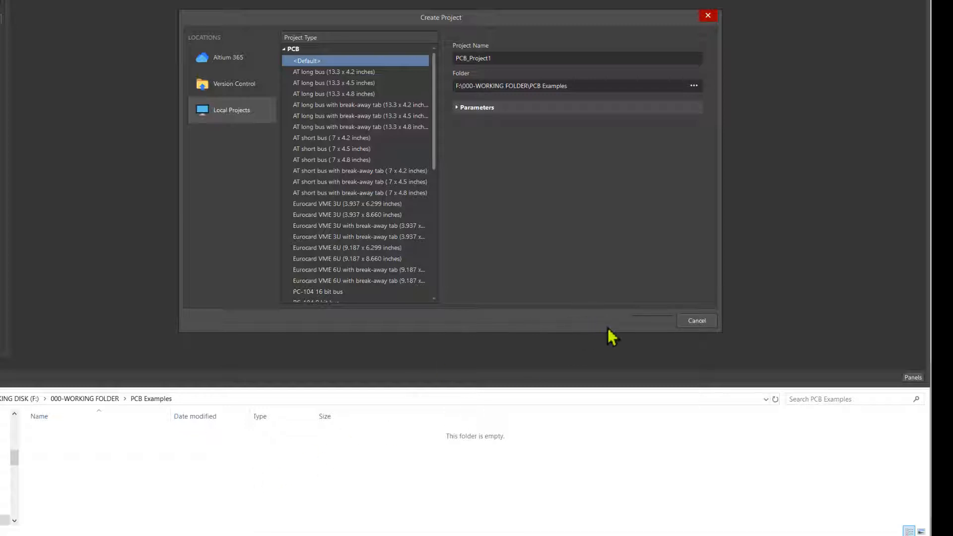
{"action": "left_click", "coordinate": [654, 321]}
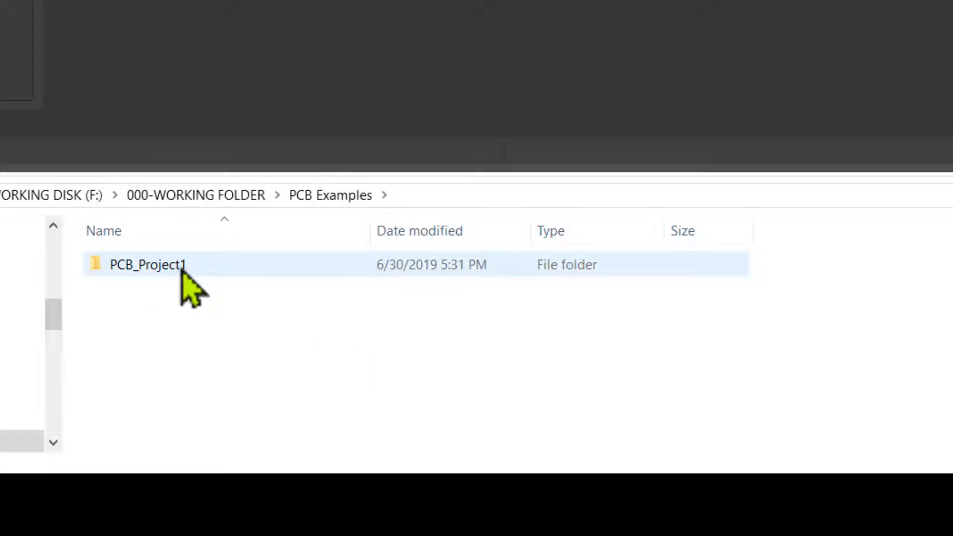
Step: Switch to File Explorer and open the PCB_Project1 folder to check the created project file
{"action": "double_click", "coordinate": [182, 265]}
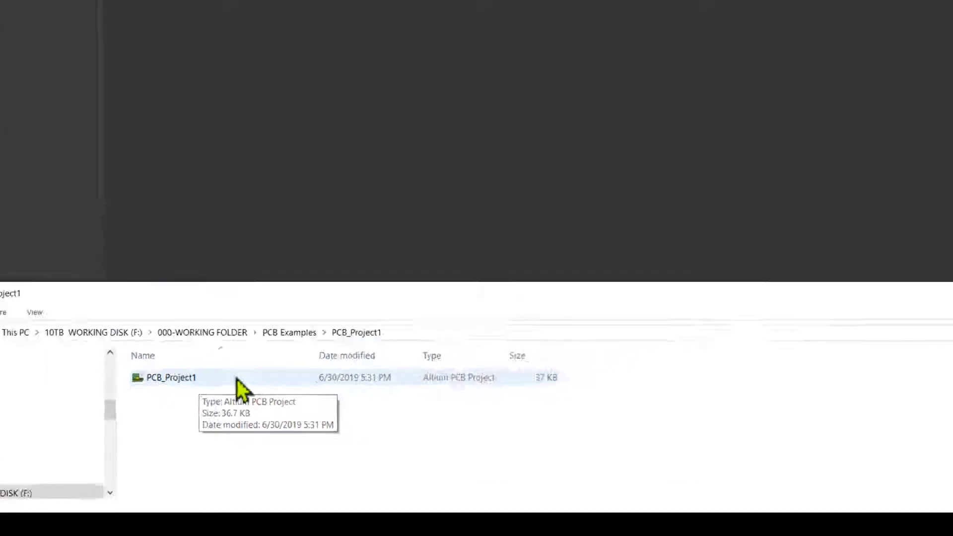
{"action": "double_click", "coordinate": [241, 271]}
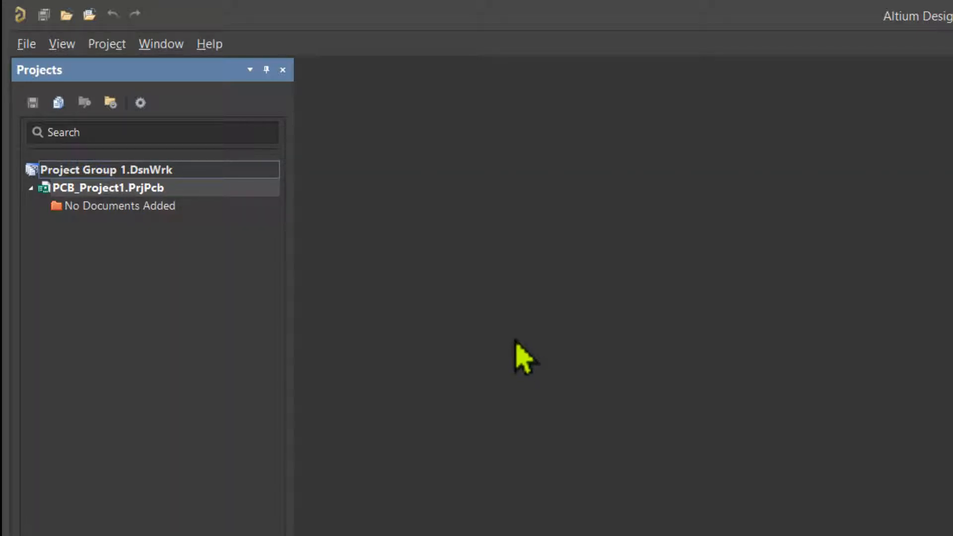
Step: Switch back to Altium Designer and add a new schematic document to PCB_Project1
{"action": "right_click", "coordinate": [196, 203]}
{"action": "mouse_move", "coordinate": [317, 231]}
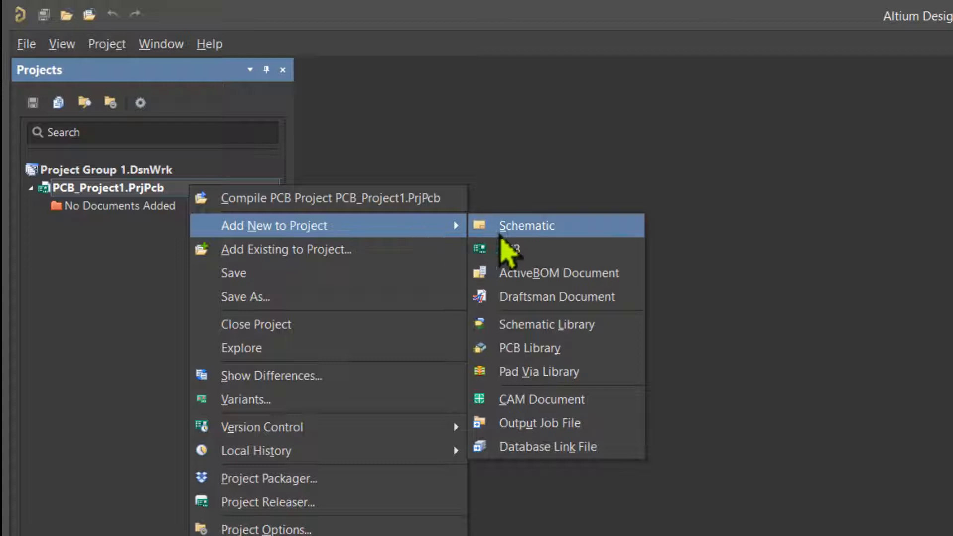
{"action": "left_click", "coordinate": [606, 228]}
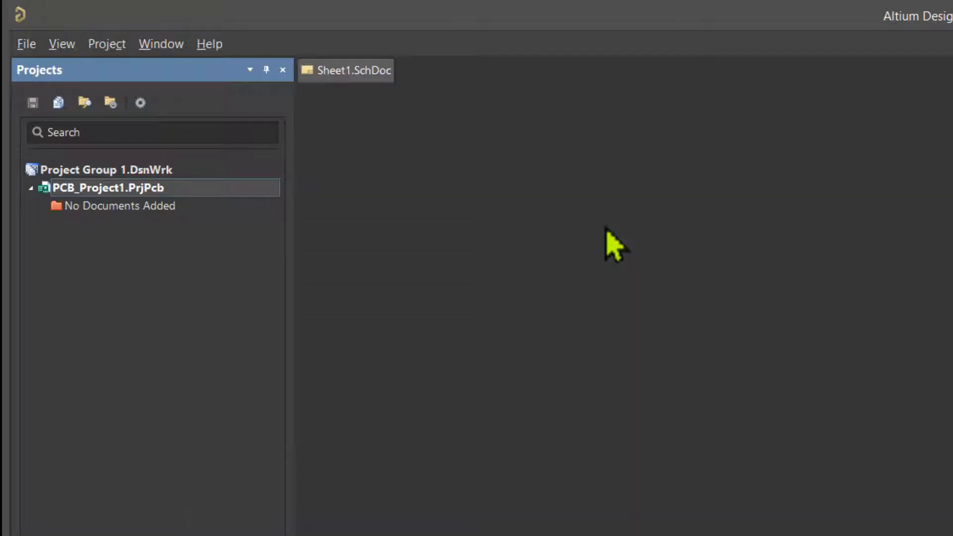
Step: Add a new PCB document to PCB_Project1
{"action": "right_click", "coordinate": [162, 186]}
{"action": "mouse_move", "coordinate": [298, 224]}
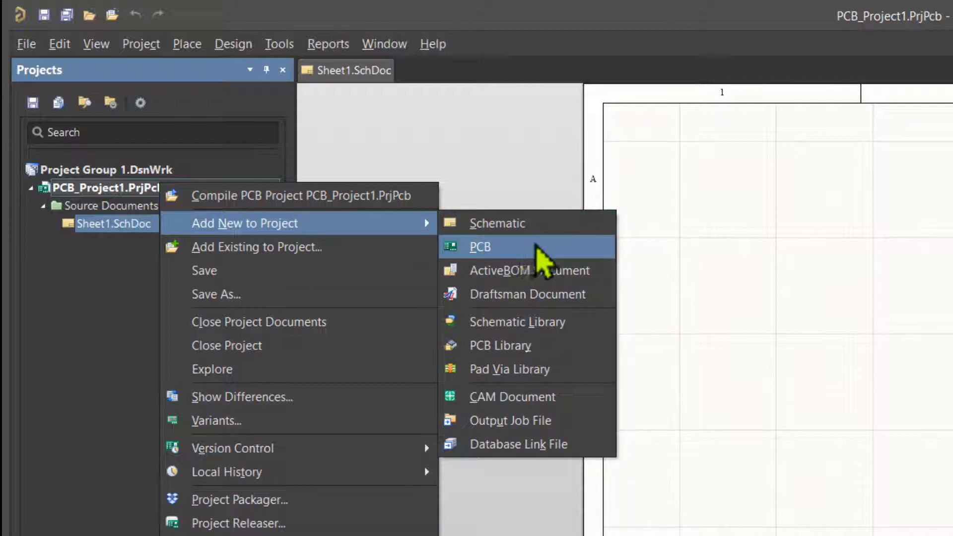
{"action": "left_click", "coordinate": [545, 246]}
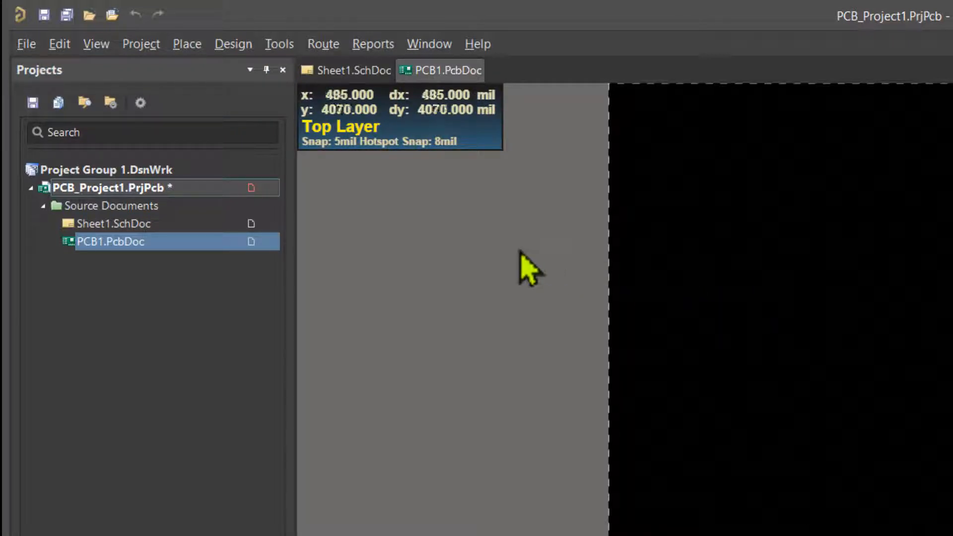
Step: Add a new schematic library to PCB_Project1 and return to the project tree
{"action": "right_click", "coordinate": [145, 185]}
{"action": "right_click", "coordinate": [122, 186]}
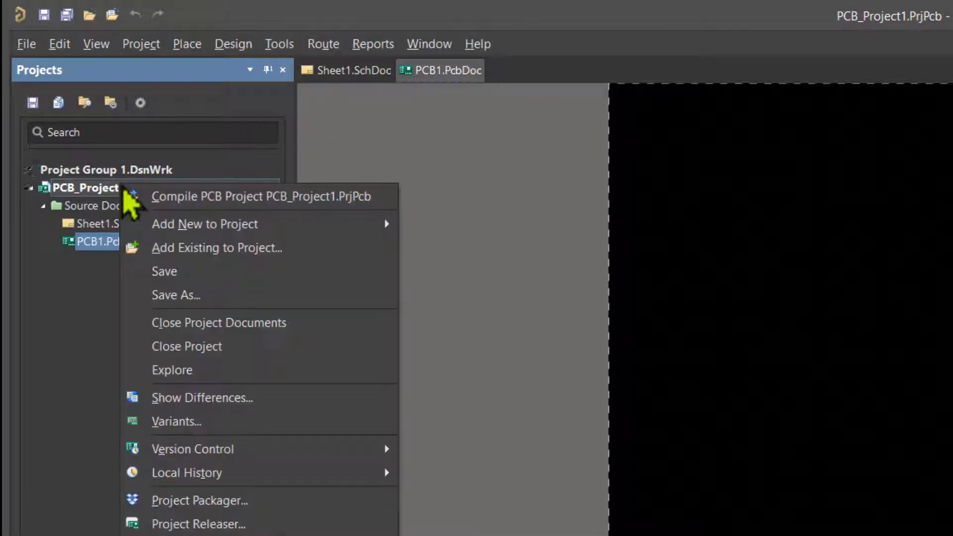
{"action": "mouse_move", "coordinate": [213, 228]}
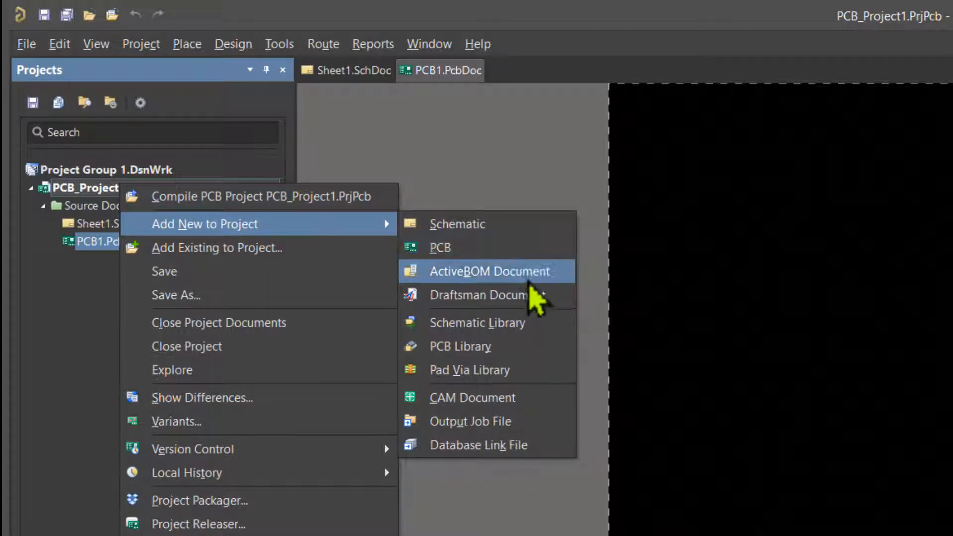
{"action": "left_click", "coordinate": [531, 336]}
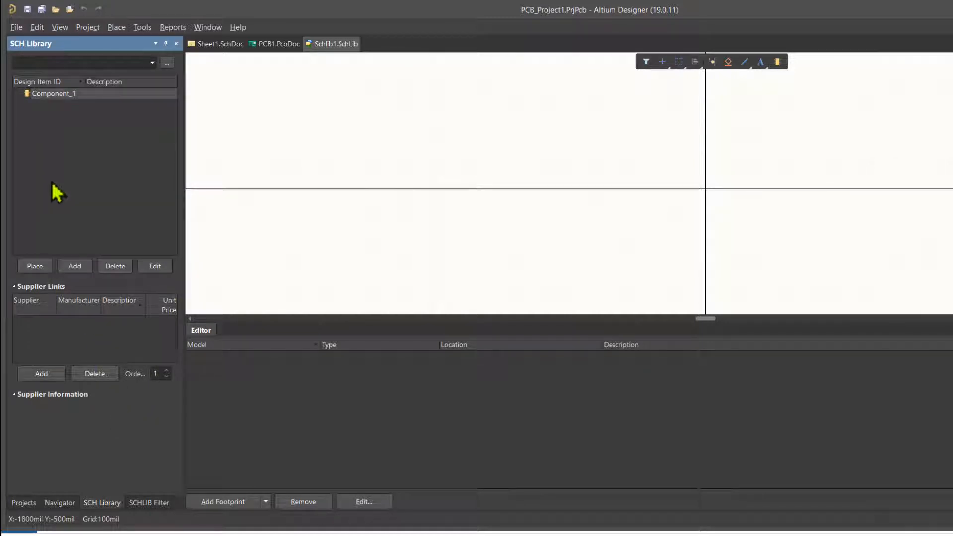
{"action": "left_click", "coordinate": [23, 503]}
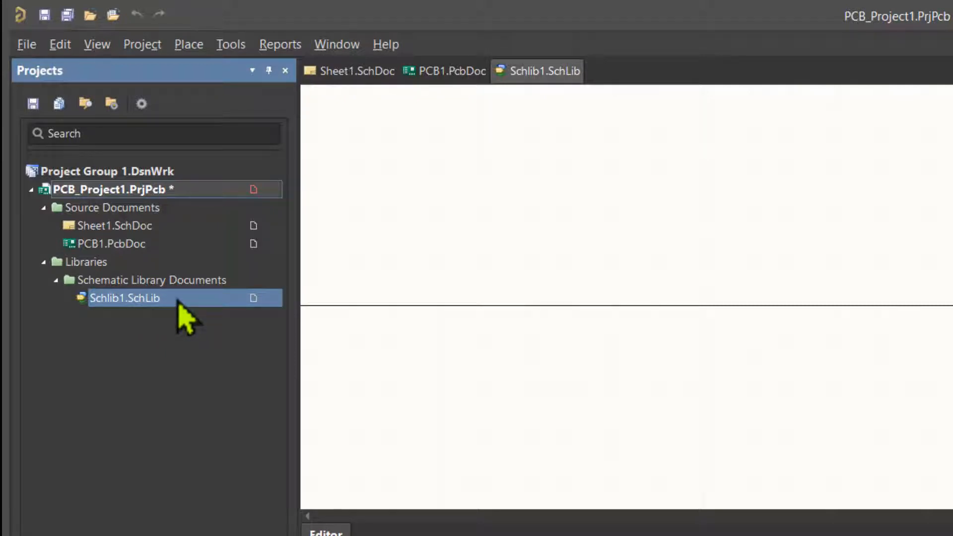
Step: Add a new PCB library to PCB_Project1 and return to the project tree
{"action": "right_click", "coordinate": [178, 196]}
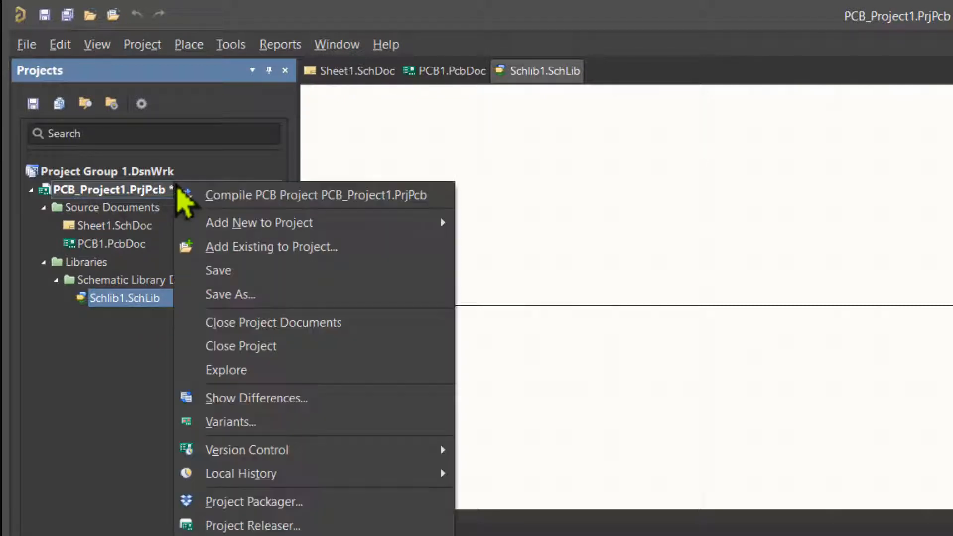
{"action": "mouse_move", "coordinate": [386, 222]}
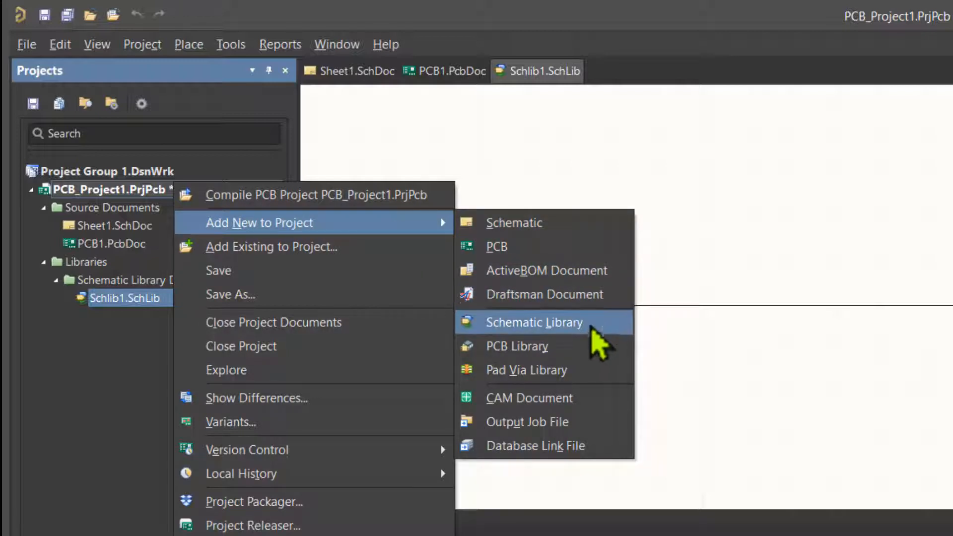
{"action": "left_click", "coordinate": [587, 346]}
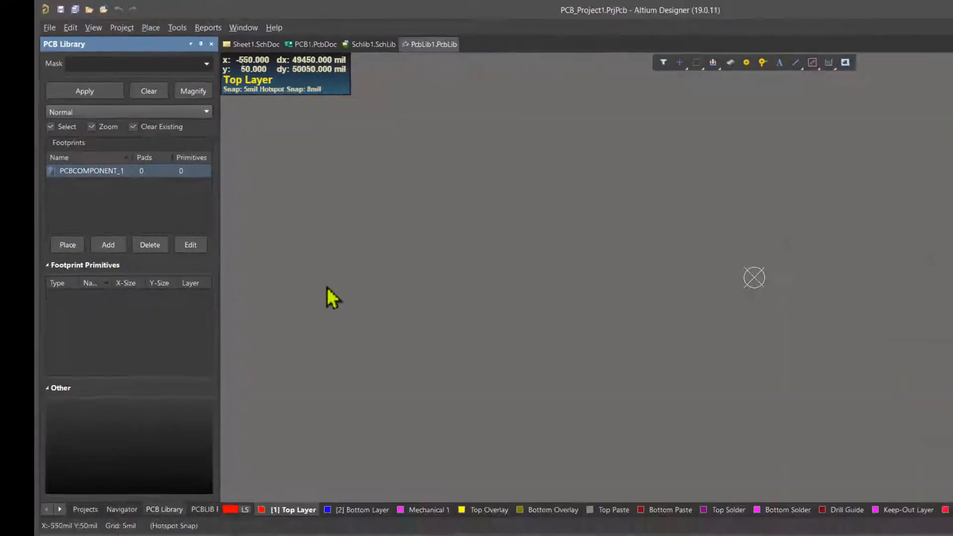
{"action": "left_click", "coordinate": [86, 511]}
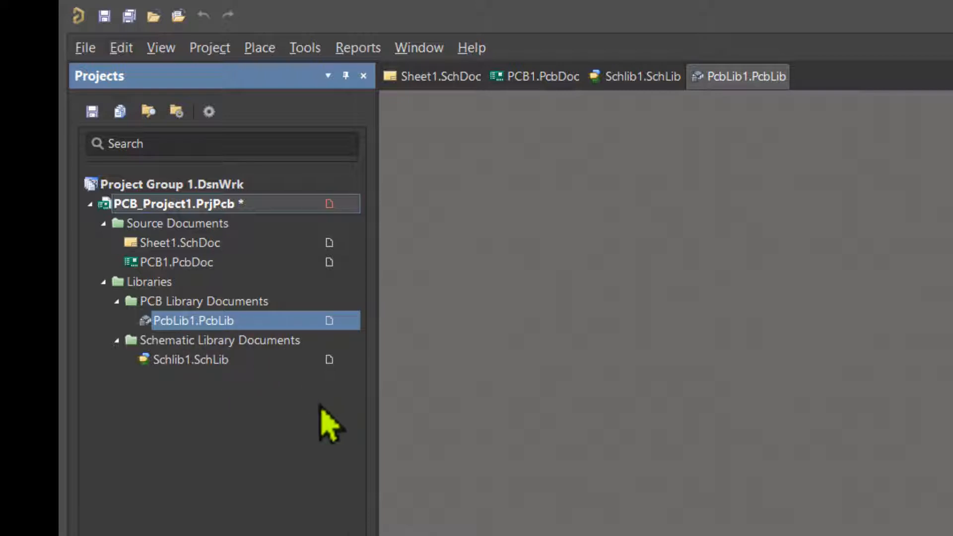
{"action": "left_click", "coordinate": [536, 404]}
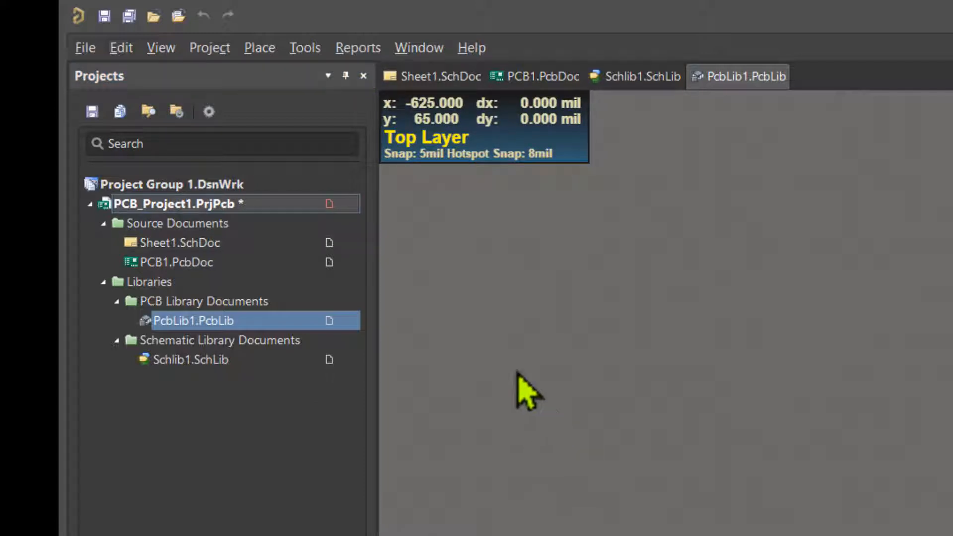
Step: Save PCB_Project1 and its documents in the project folder under the names PCB1, PcbLib1, Schlib1 and Sheet1
{"action": "right_click", "coordinate": [249, 204]}
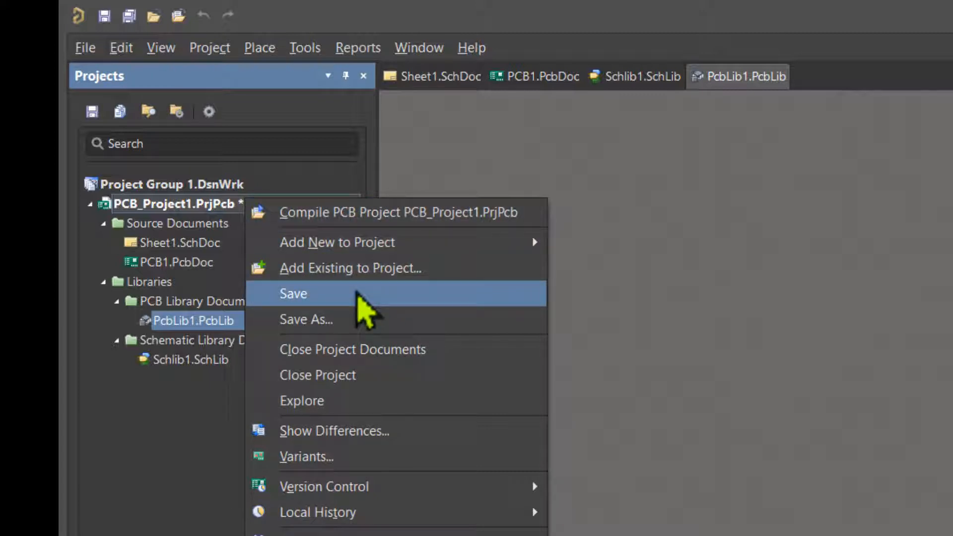
{"action": "left_click", "coordinate": [359, 293]}
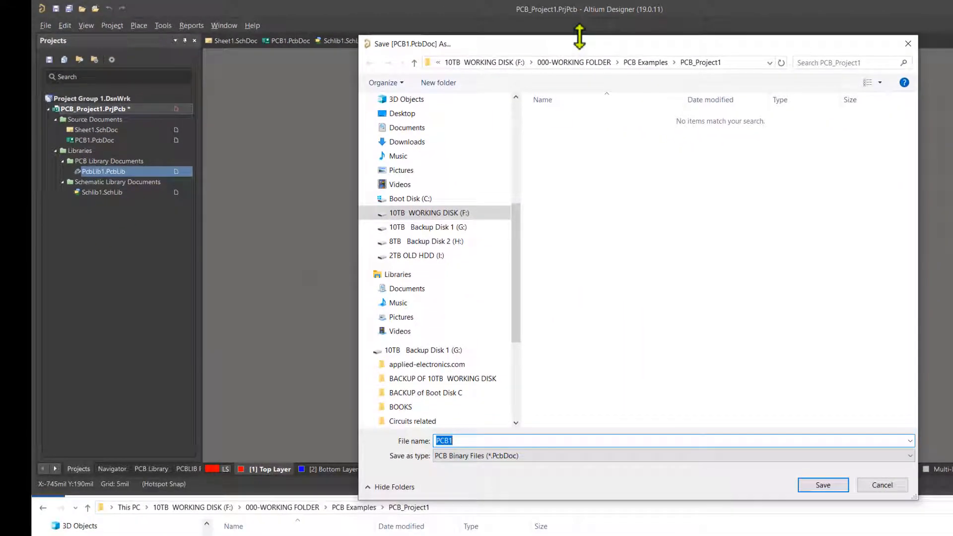
{"action": "left_click_drag", "start_coordinate": [580, 37], "coordinate": [510, 69]}
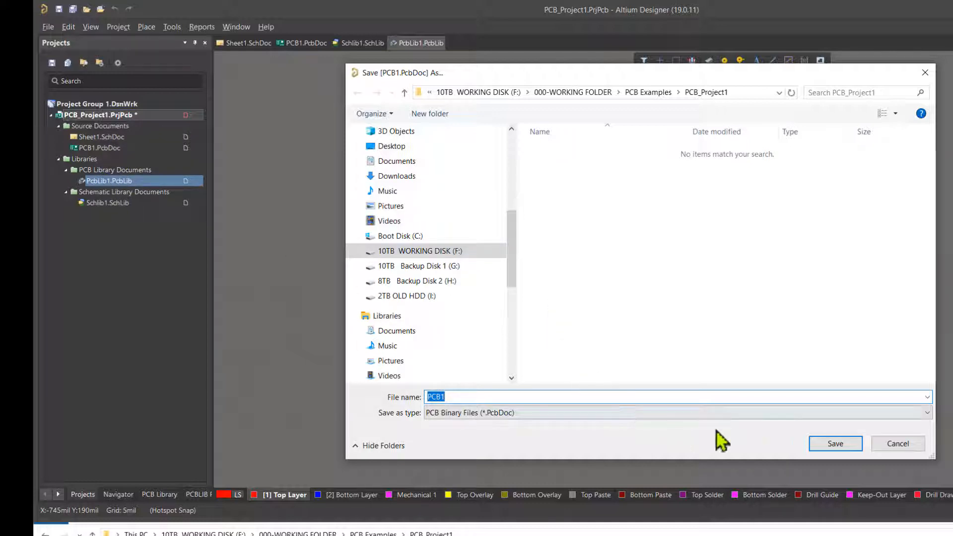
{"action": "left_click", "coordinate": [837, 443]}
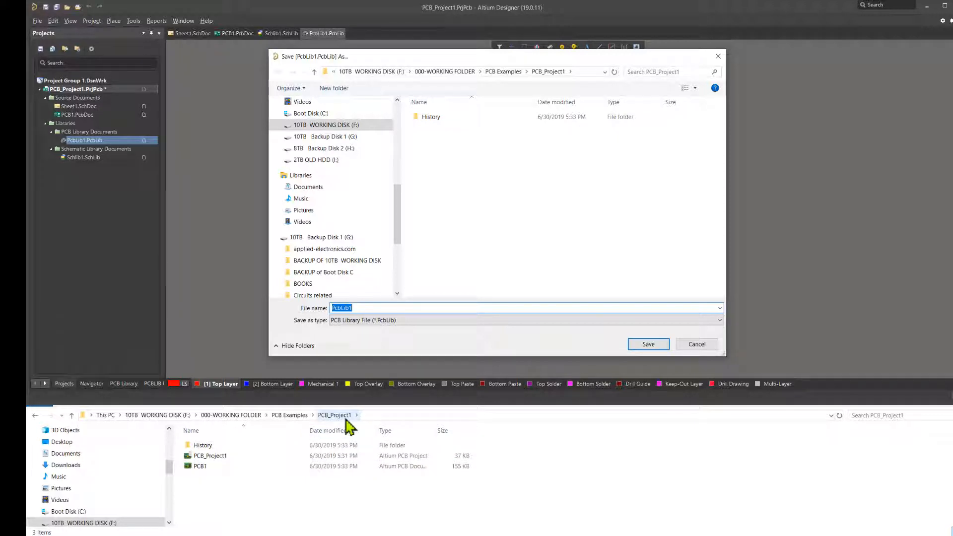
{"action": "left_click", "coordinate": [645, 344]}
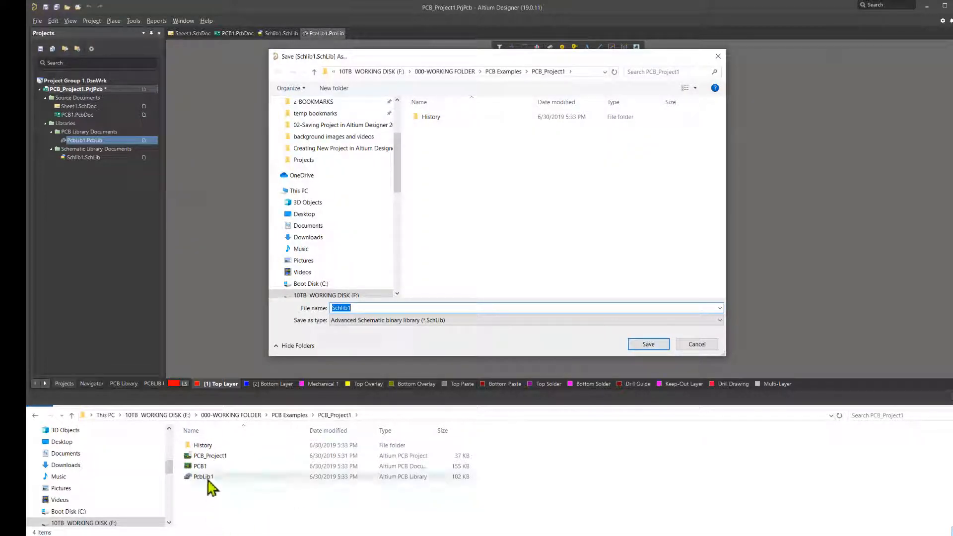
{"action": "left_click", "coordinate": [645, 348]}
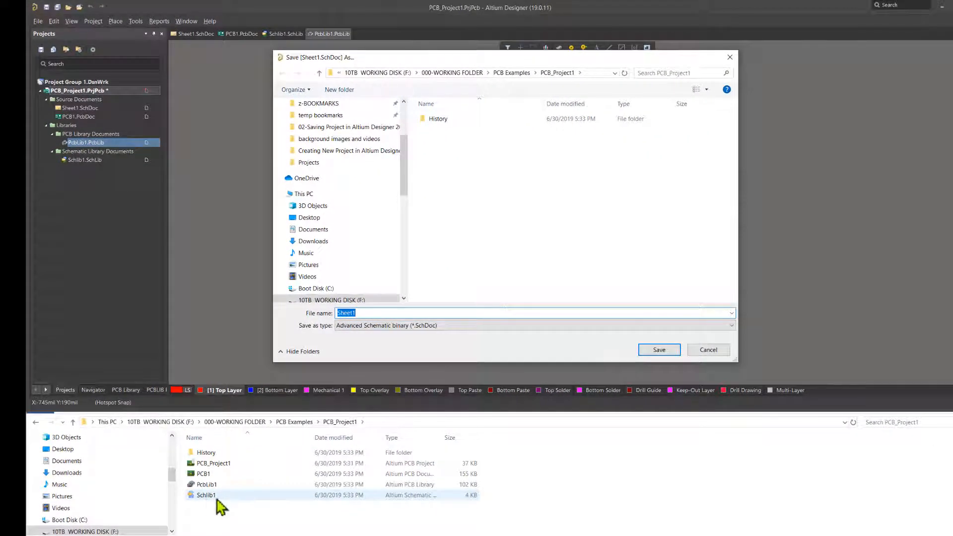
{"action": "left_click", "coordinate": [659, 350]}
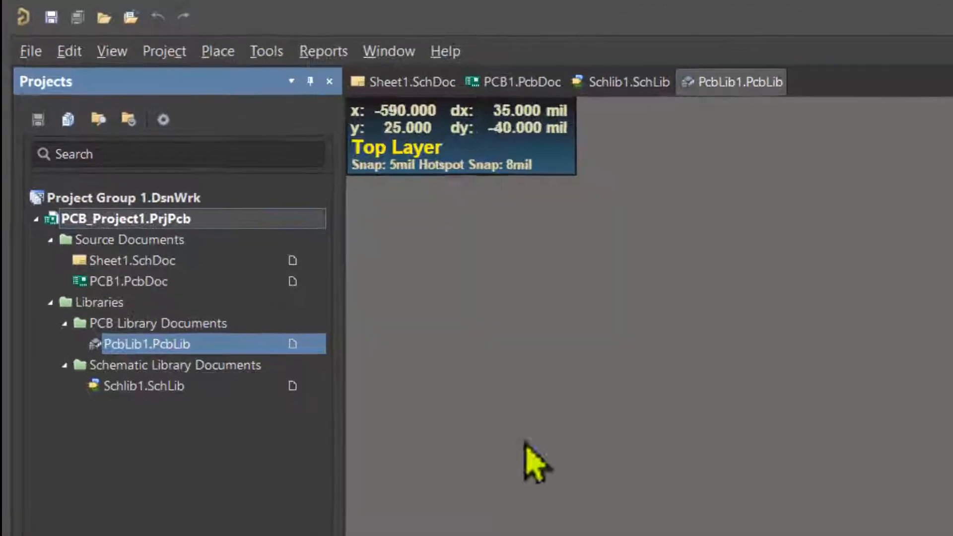
Step: Collapse PCB_Project1 in the project tree and start adding another new project to Project Group 1
{"action": "left_click", "coordinate": [36, 220]}
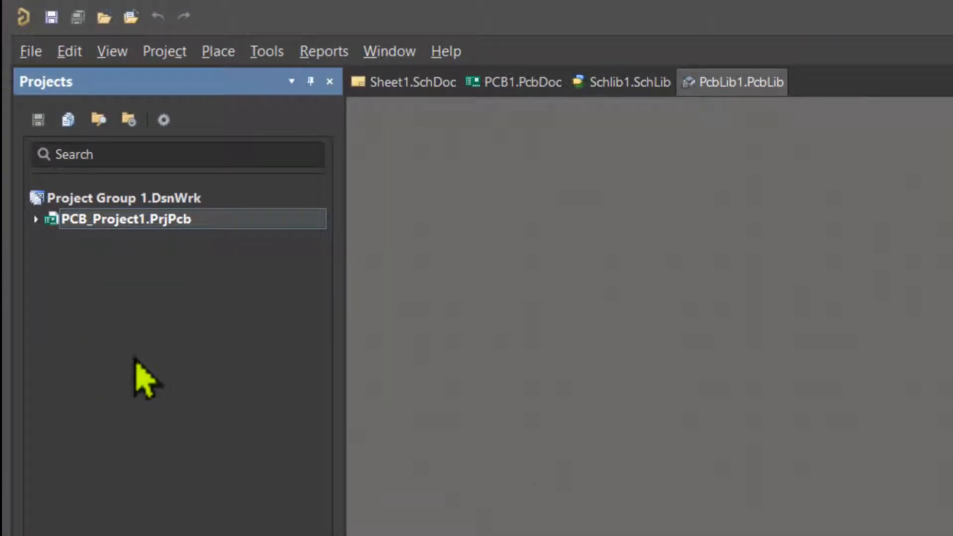
{"action": "right_click", "coordinate": [177, 197]}
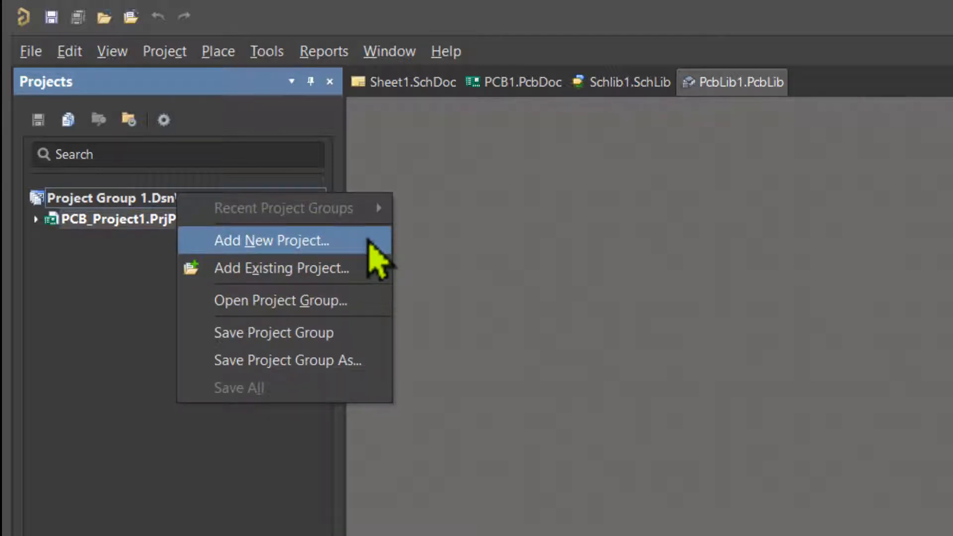
{"action": "left_click", "coordinate": [368, 241]}
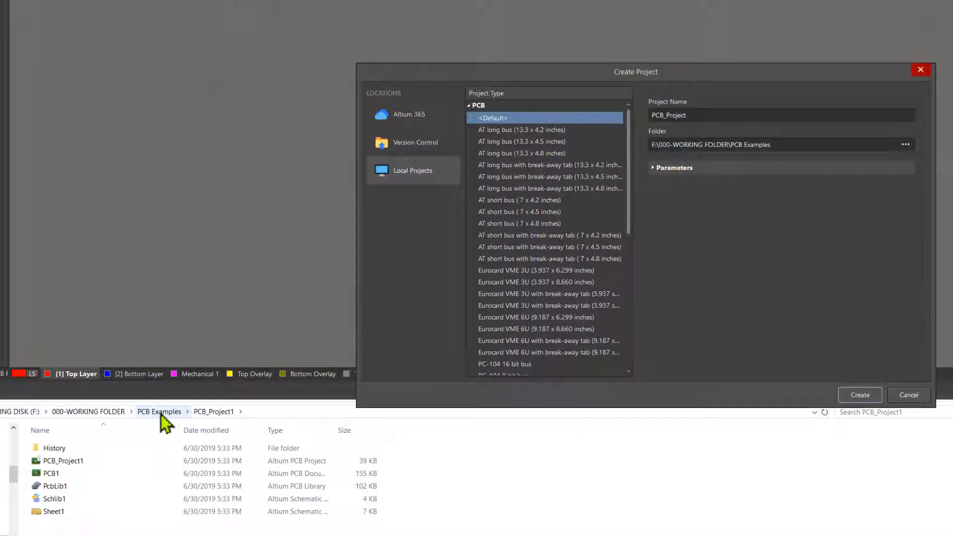
Step: View the parent PCB Examples folder in File Explorer, then reposition the Create Project dialog
{"action": "left_click", "coordinate": [161, 414]}
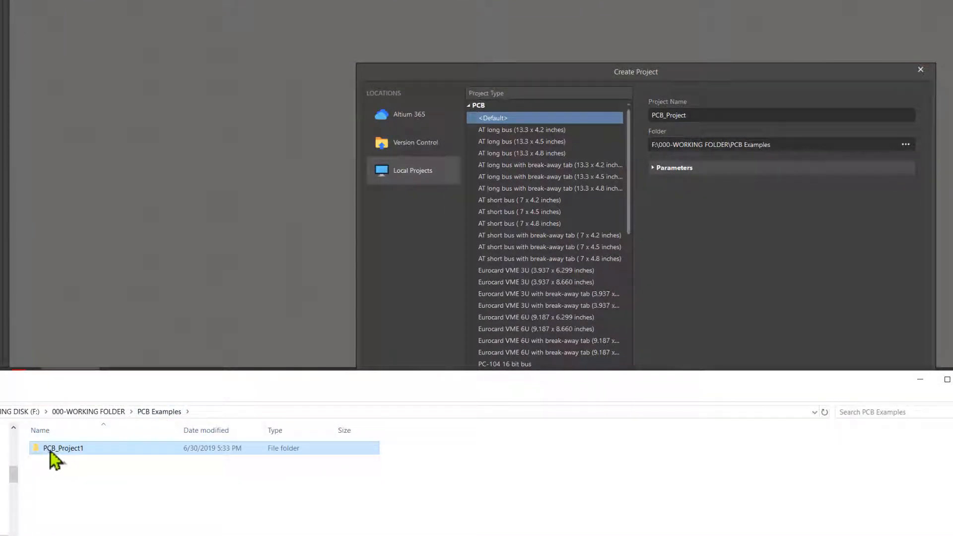
{"action": "mouse_move", "coordinate": [50, 450]}
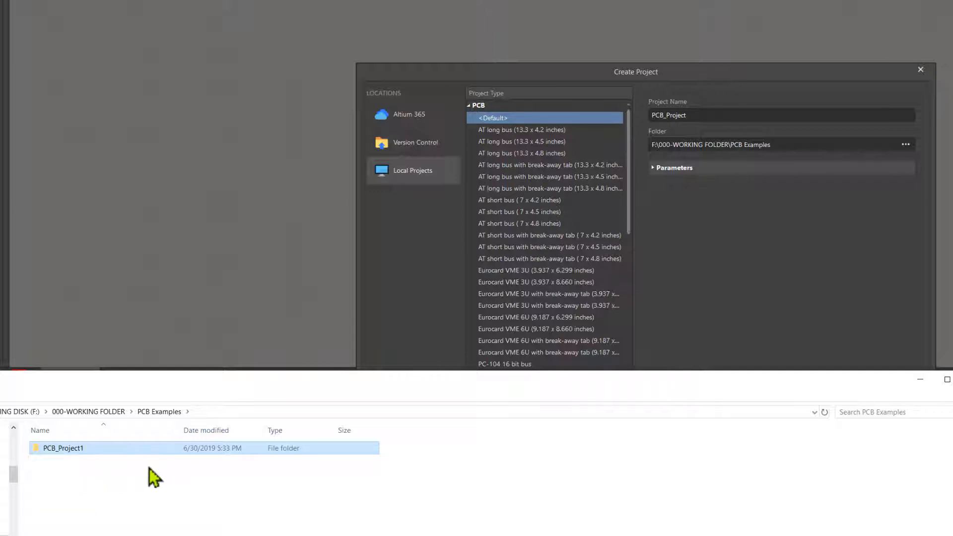
{"action": "left_click_drag", "start_coordinate": [570, 79], "coordinate": [489, 14]}
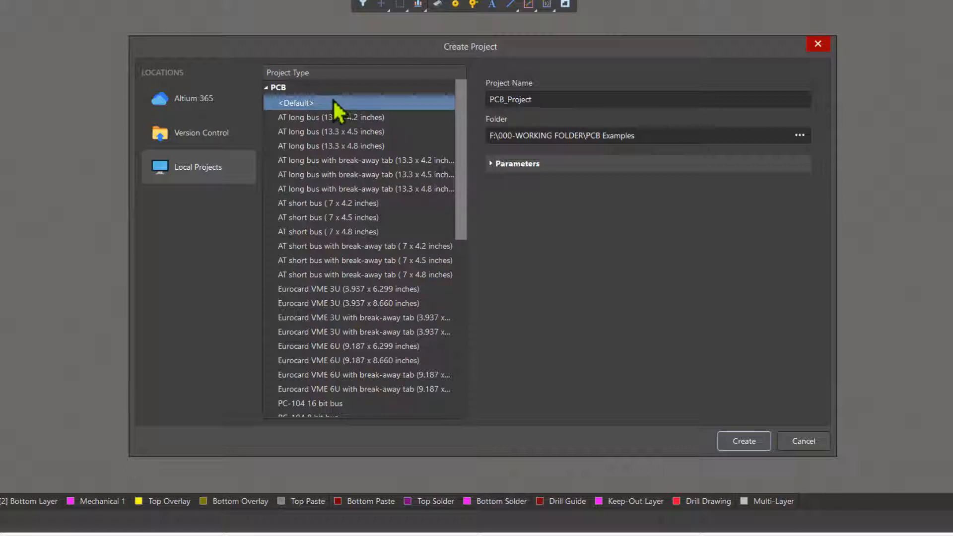
Step: Create the default local PCB project as PCB_Project2 in the PCB Examples folder, then open its new folder in File Explorer
{"action": "left_click", "coordinate": [576, 99]}
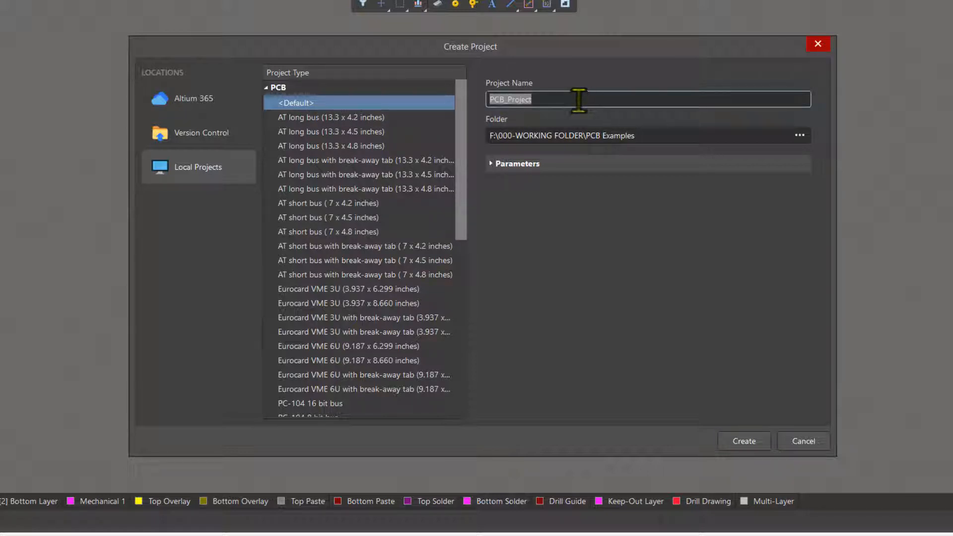
{"action": "left_click", "coordinate": [578, 100]}
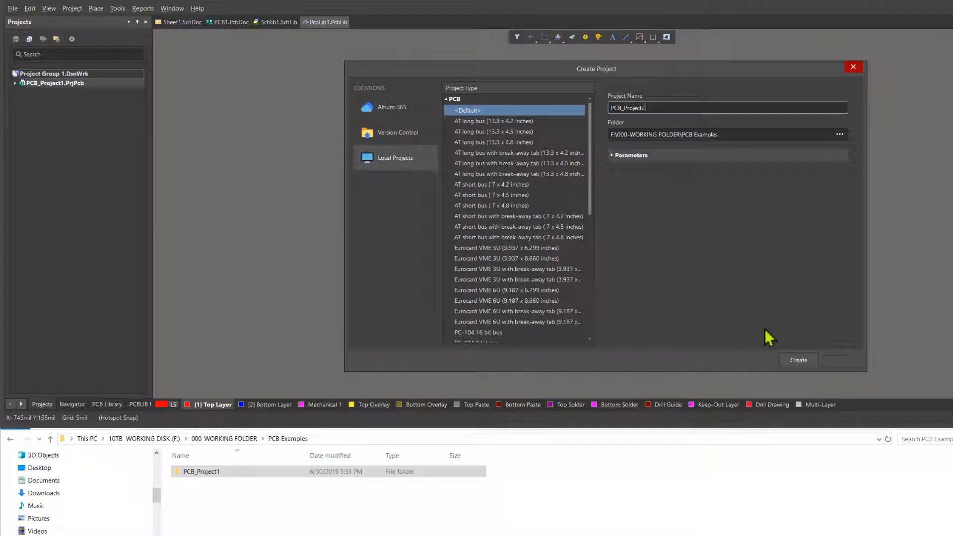
{"action": "left_click", "coordinate": [799, 361]}
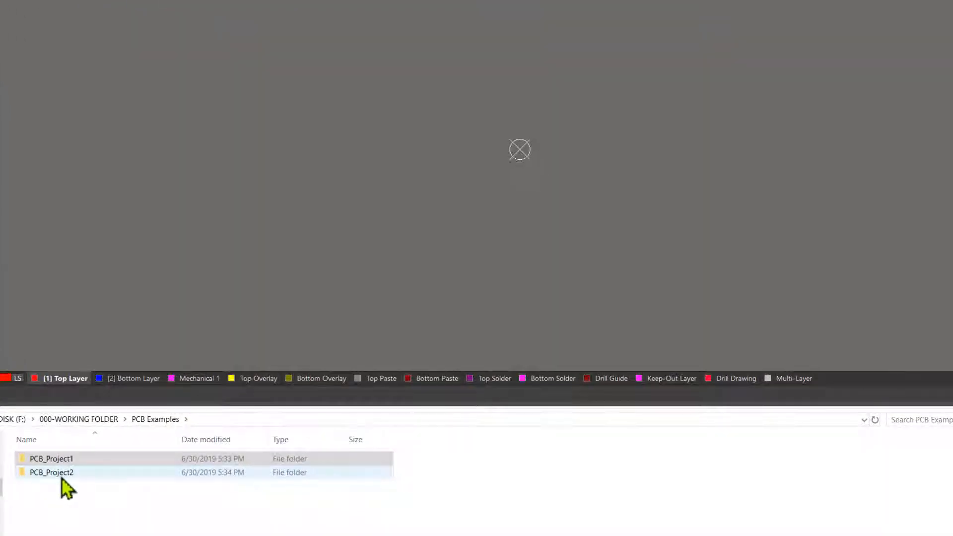
{"action": "double_click", "coordinate": [65, 474]}
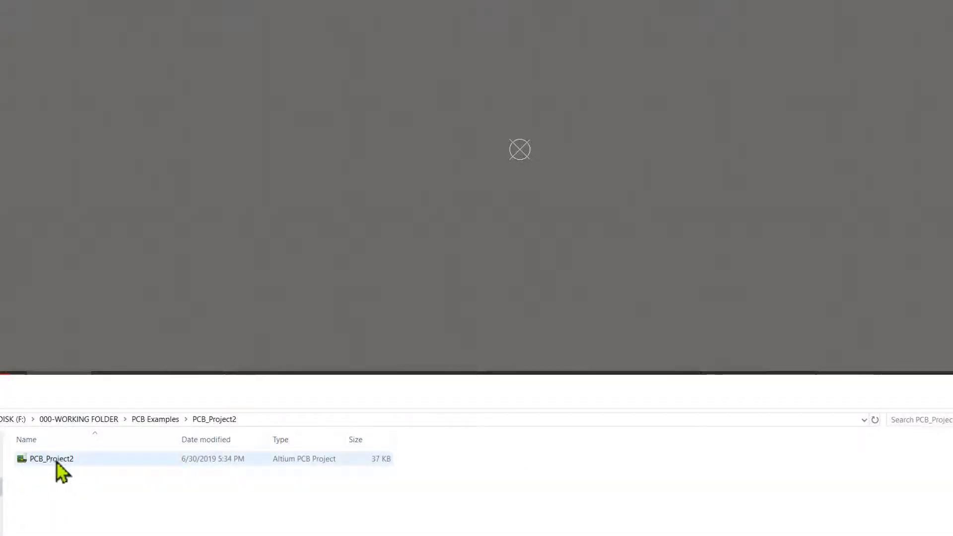
{"action": "double_click", "coordinate": [66, 461]}
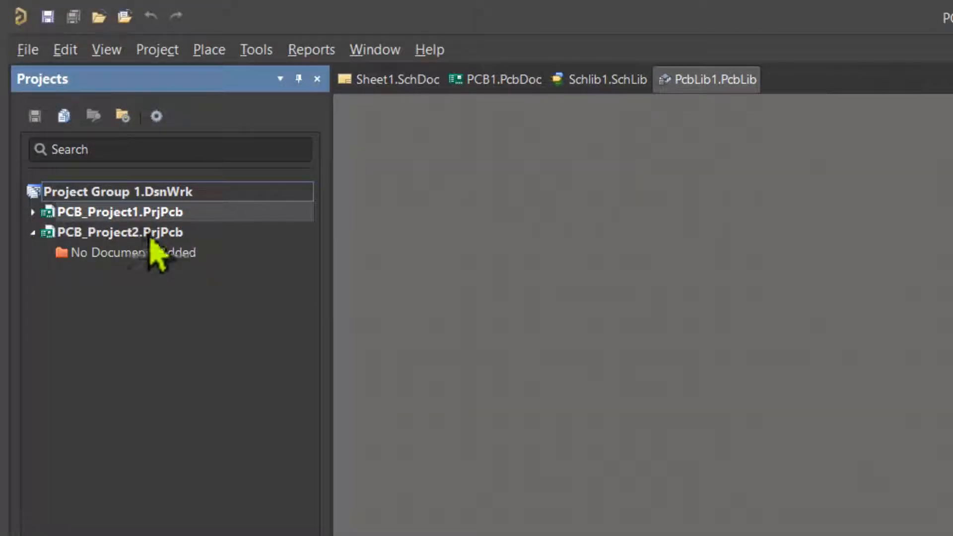
Step: Add a new schematic document to PCB_Project2 in the project tree
{"action": "left_click", "coordinate": [167, 232]}
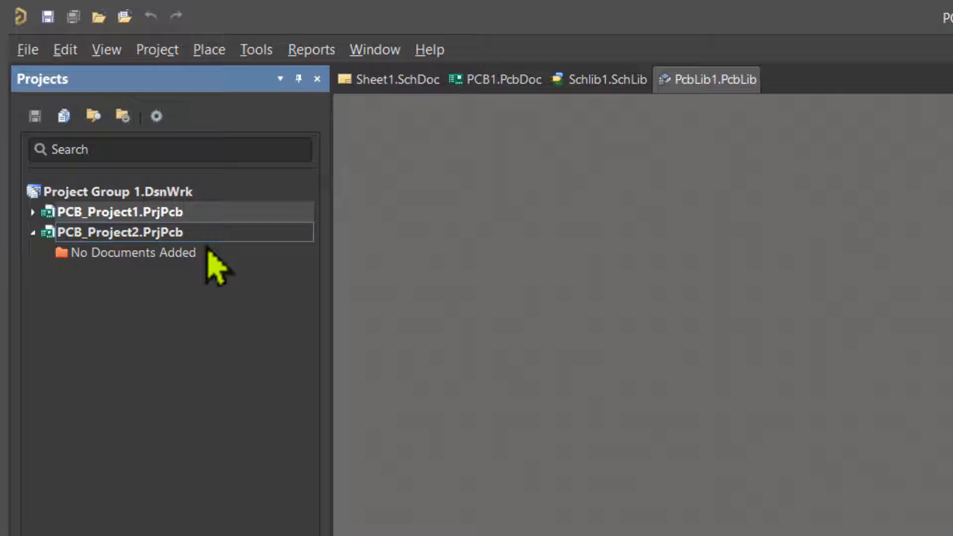
{"action": "right_click", "coordinate": [164, 246]}
{"action": "mouse_move", "coordinate": [400, 276]}
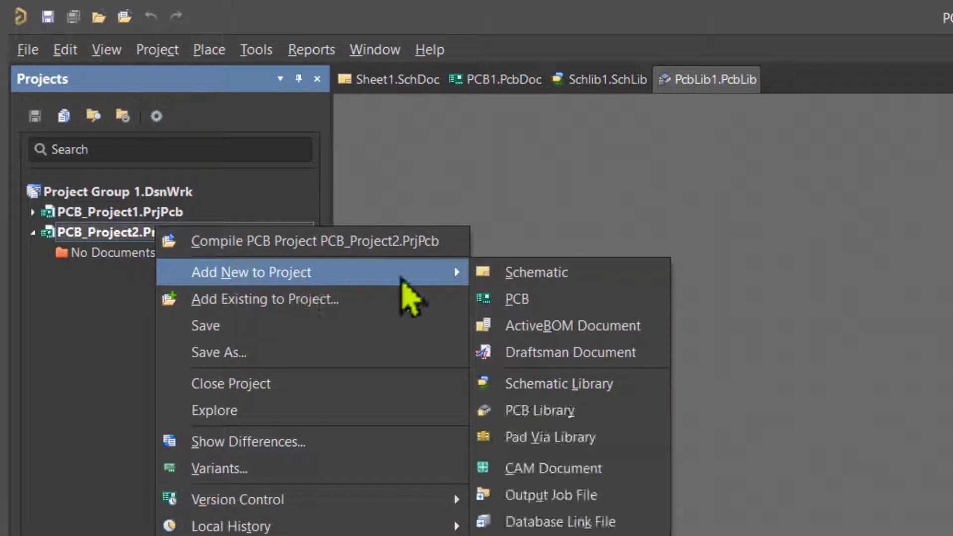
{"action": "left_click", "coordinate": [595, 276]}
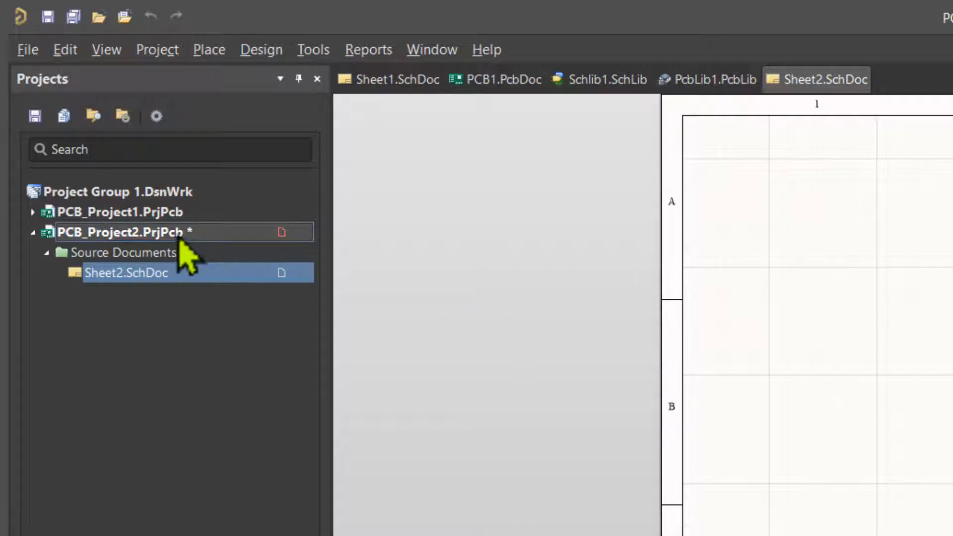
Step: Add a new PCB document to PCB_Project2
{"action": "right_click", "coordinate": [191, 250]}
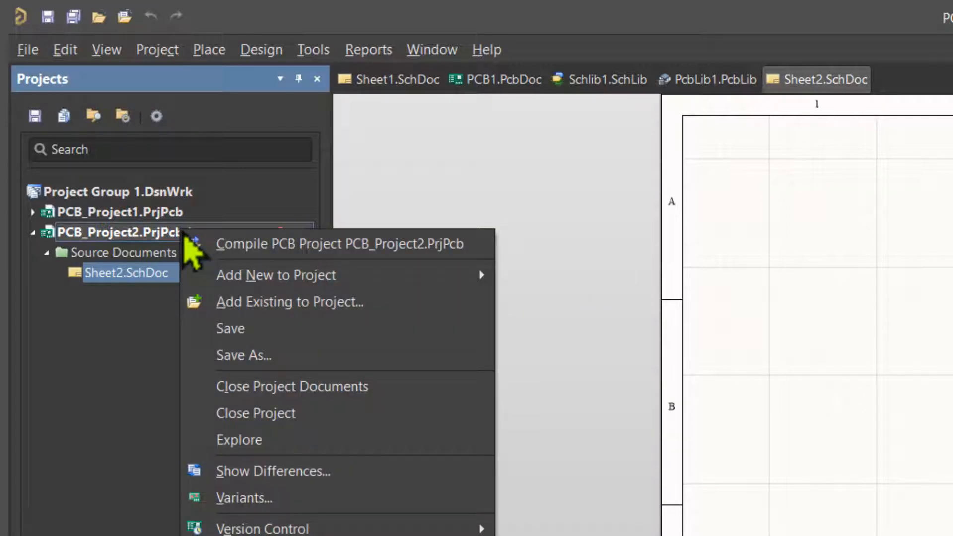
{"action": "mouse_move", "coordinate": [437, 294]}
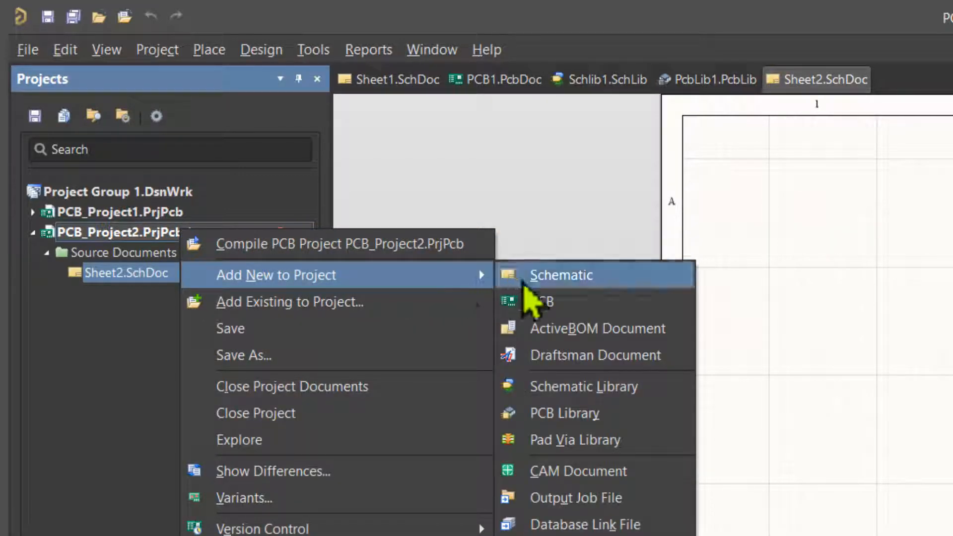
{"action": "left_click", "coordinate": [596, 301]}
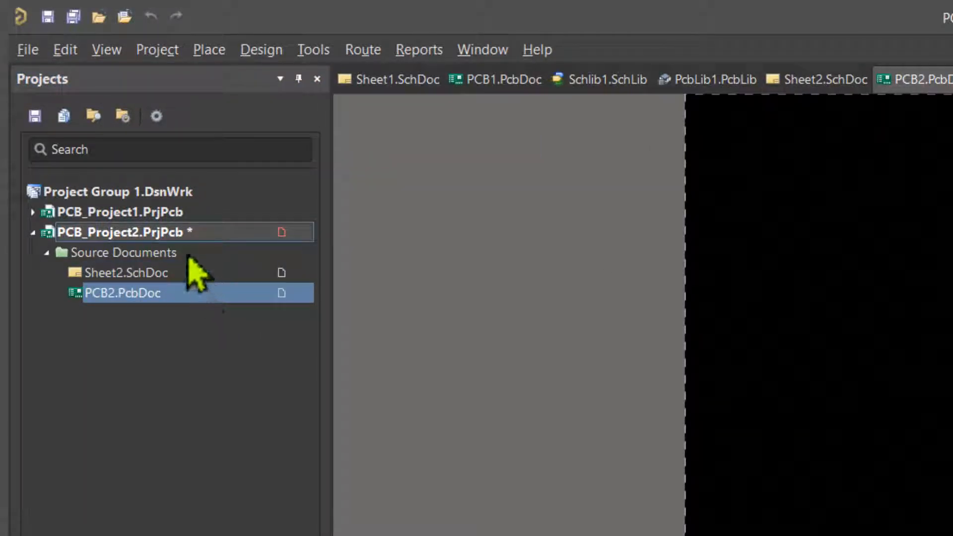
Step: Add a new schematic library to PCB_Project2 and return to the project tree
{"action": "right_click", "coordinate": [179, 239]}
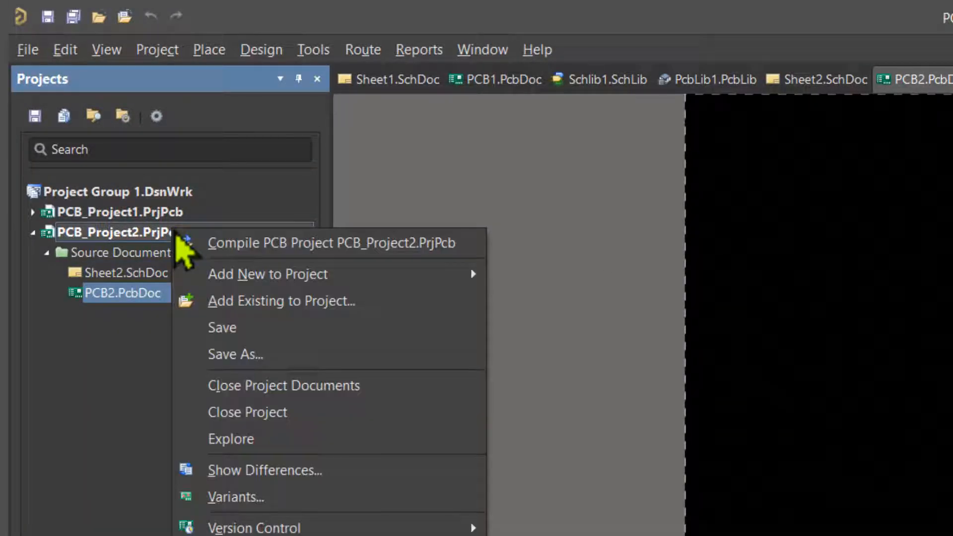
{"action": "mouse_move", "coordinate": [392, 278]}
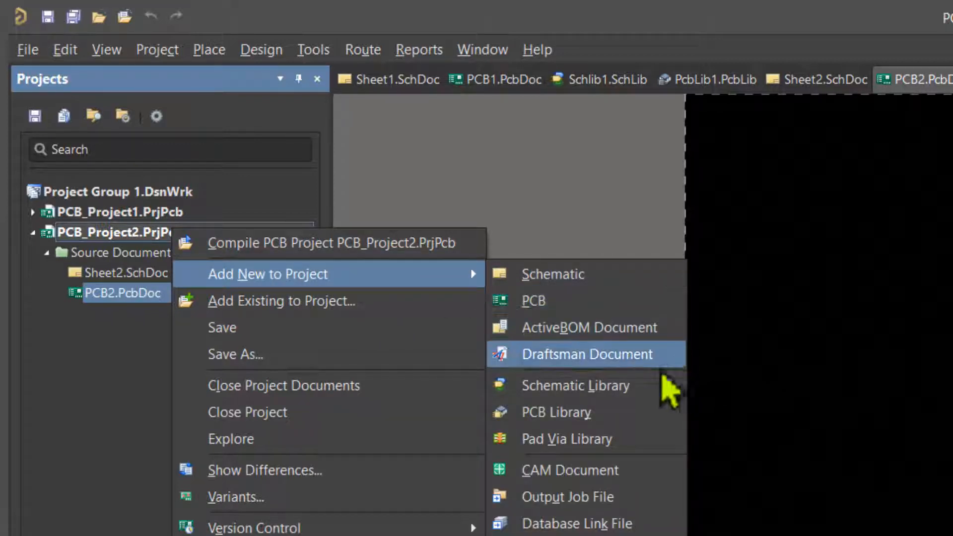
{"action": "left_click", "coordinate": [639, 394]}
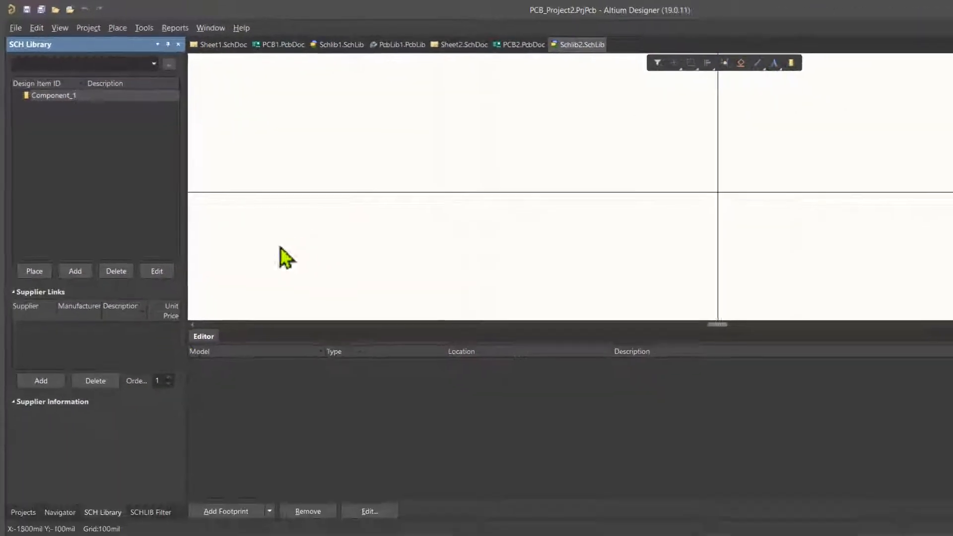
{"action": "left_click", "coordinate": [23, 509]}
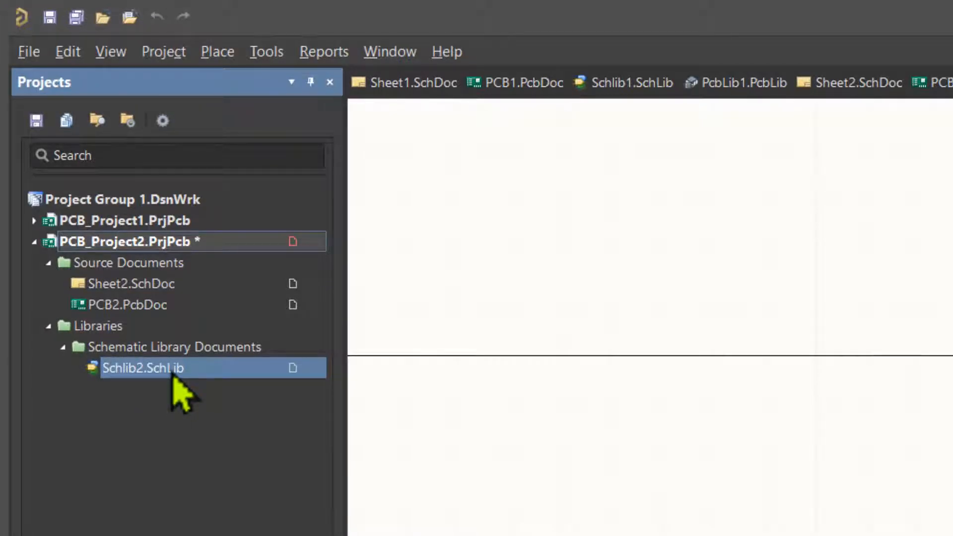
Step: Add a new PCB library to PCB_Project2 and return to the project tree
{"action": "right_click", "coordinate": [212, 243]}
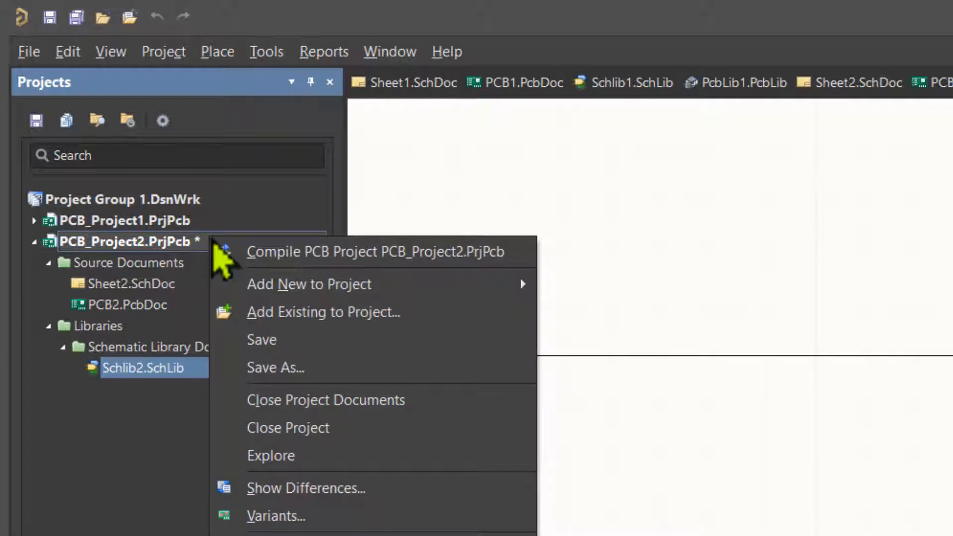
{"action": "mouse_move", "coordinate": [347, 285]}
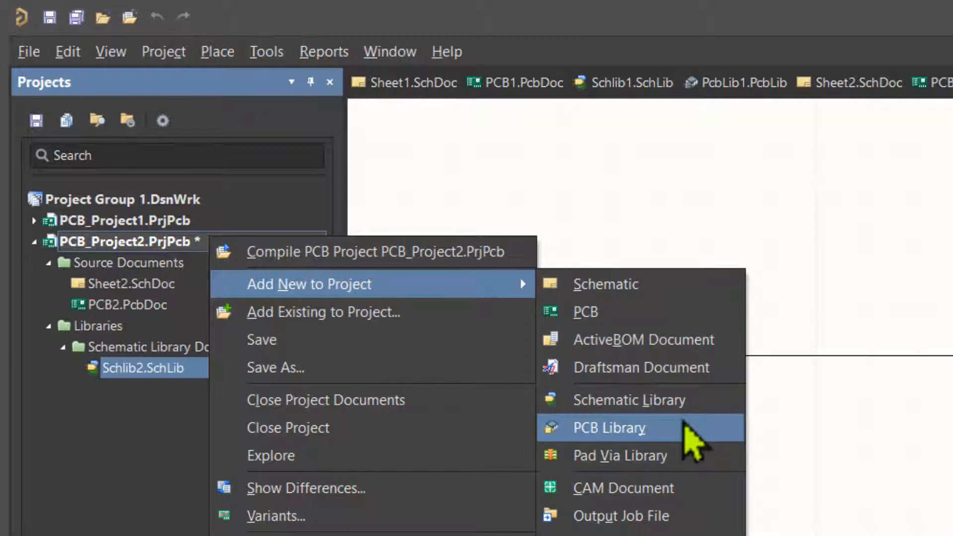
{"action": "left_click", "coordinate": [684, 422]}
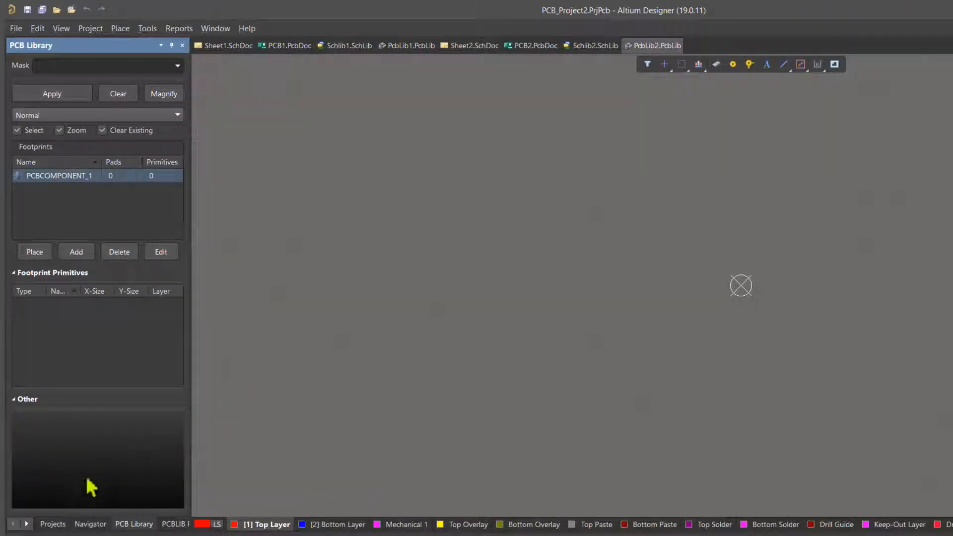
{"action": "left_click", "coordinate": [52, 524]}
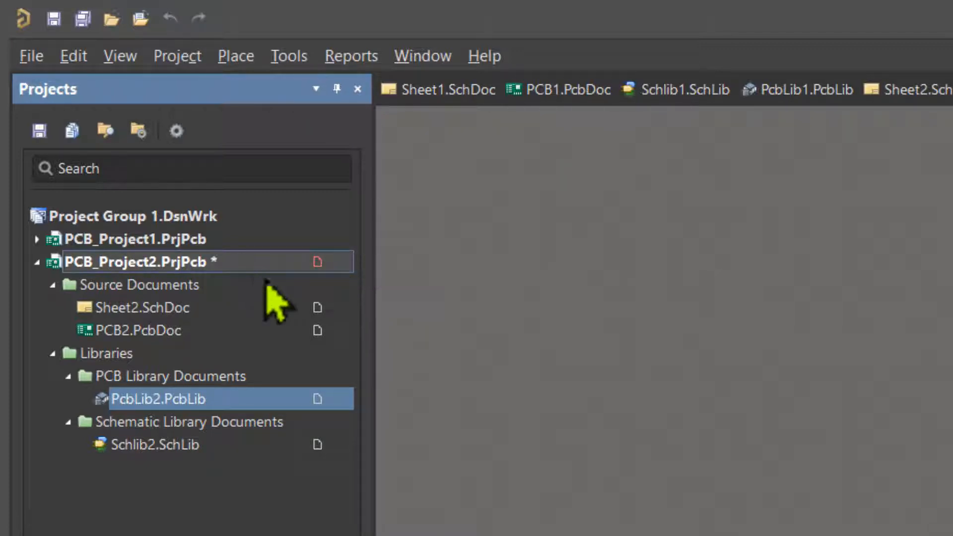
Step: Open Sheet2.SchDoc from the source documents of PCB_Project2
{"action": "double_click", "coordinate": [178, 313]}
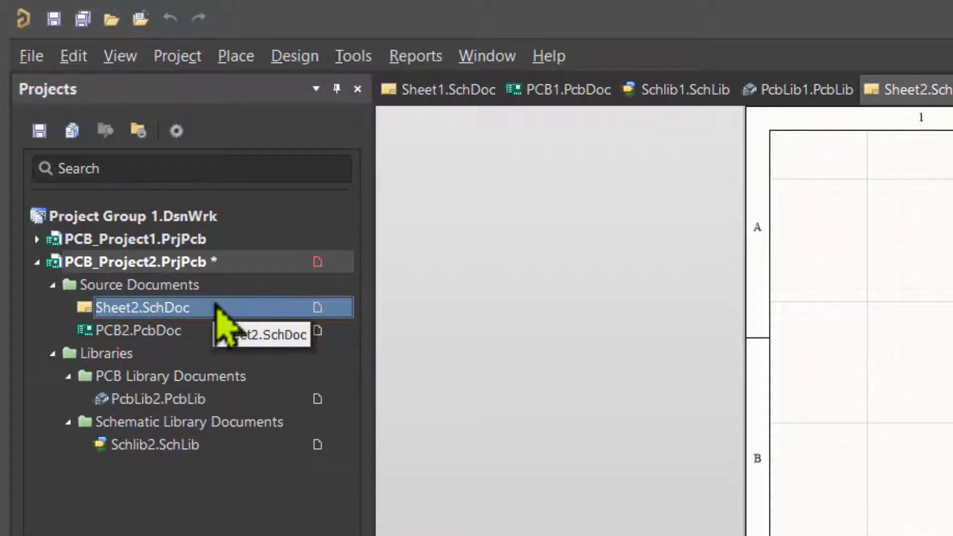
{"action": "right_click", "coordinate": [234, 261]}
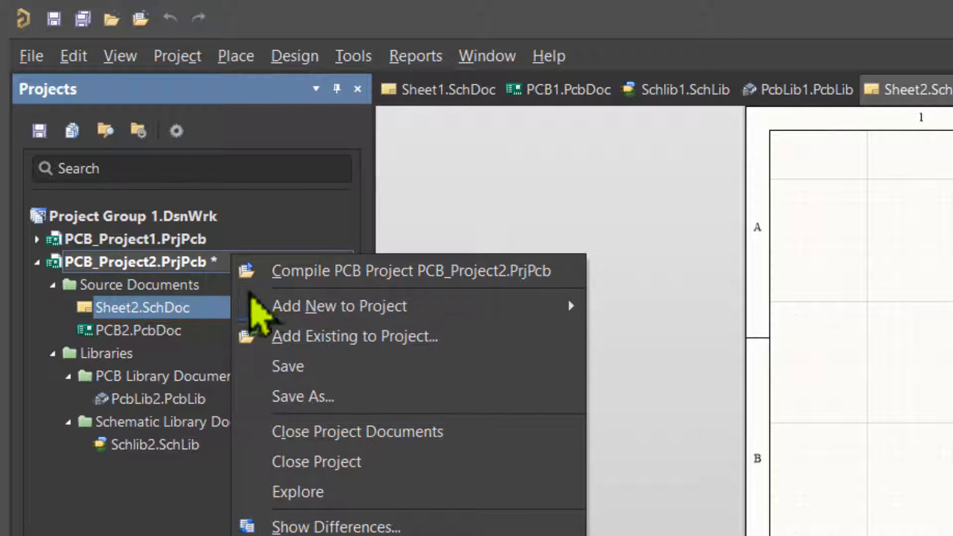
{"action": "left_click", "coordinate": [170, 258]}
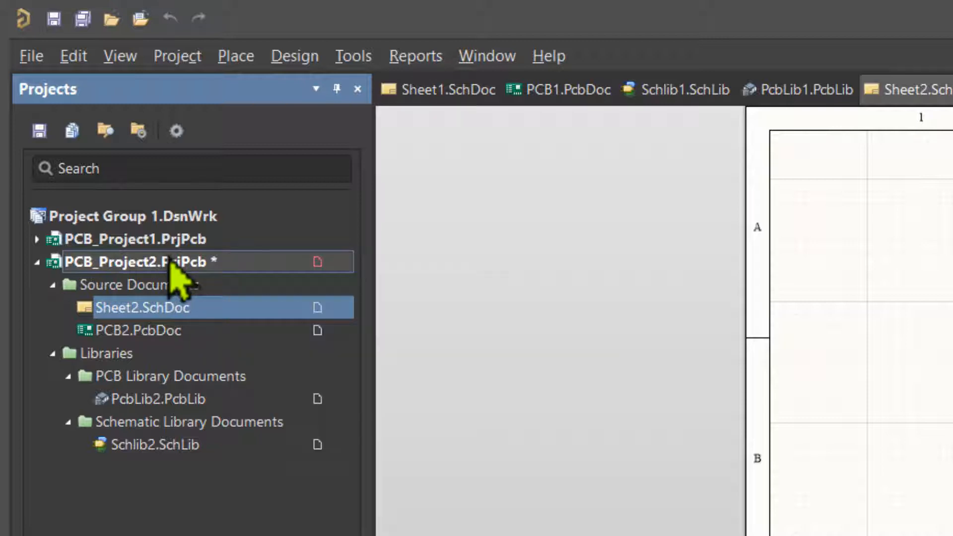
Step: Save PCB_Project2 and its documents in the PCB_Project2 folder under the names PCB2, PcbLib2, Schlib2 and Sheet2
{"action": "right_click", "coordinate": [171, 259]}
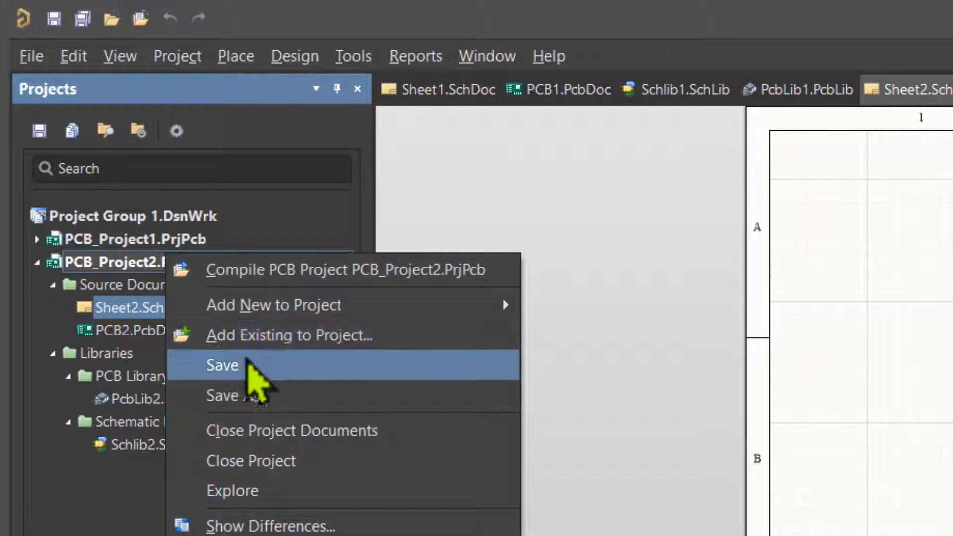
{"action": "left_click", "coordinate": [248, 366]}
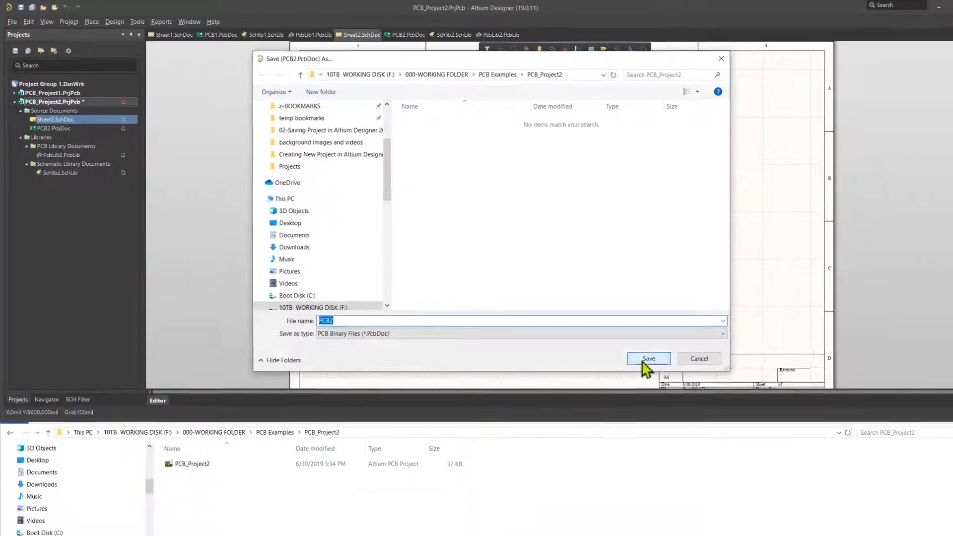
{"action": "left_click", "coordinate": [823, 454]}
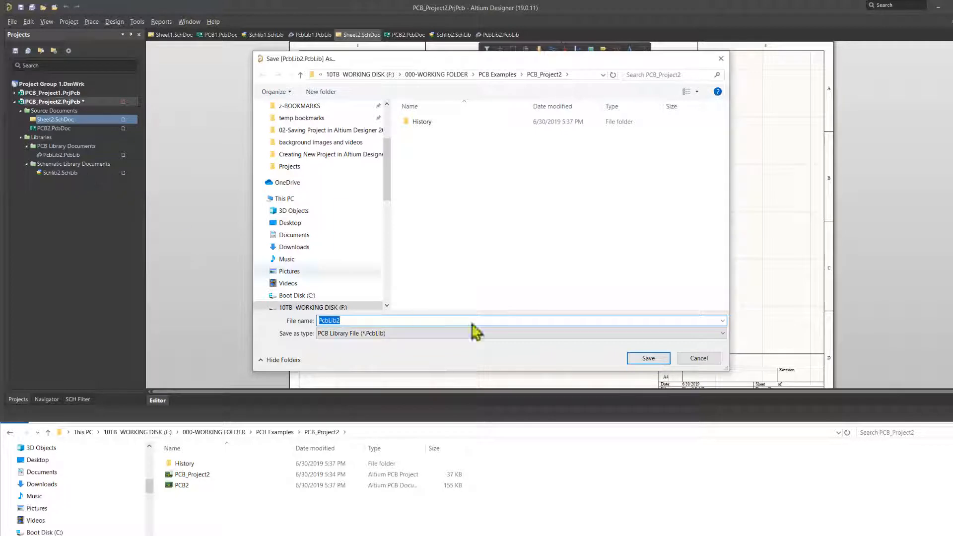
{"action": "left_click", "coordinate": [659, 359]}
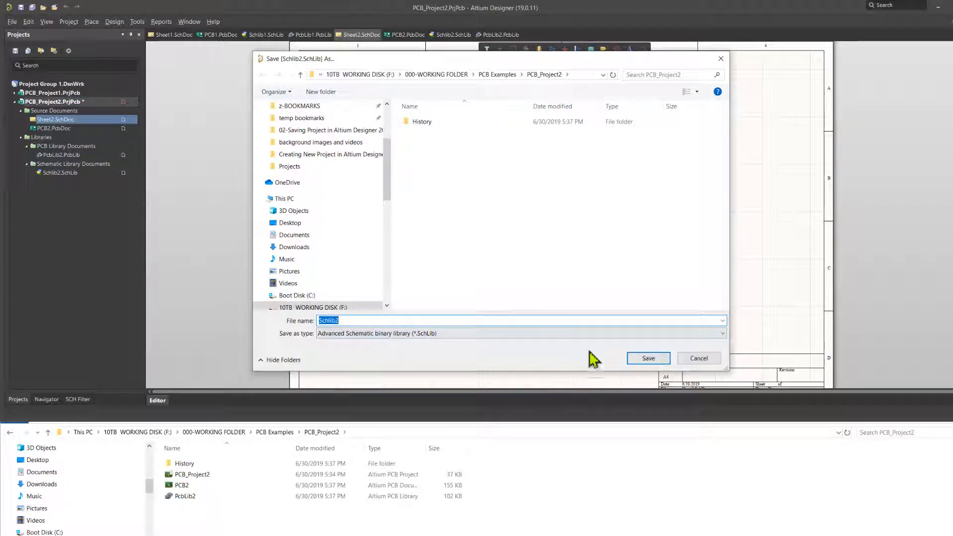
{"action": "left_click", "coordinate": [645, 359]}
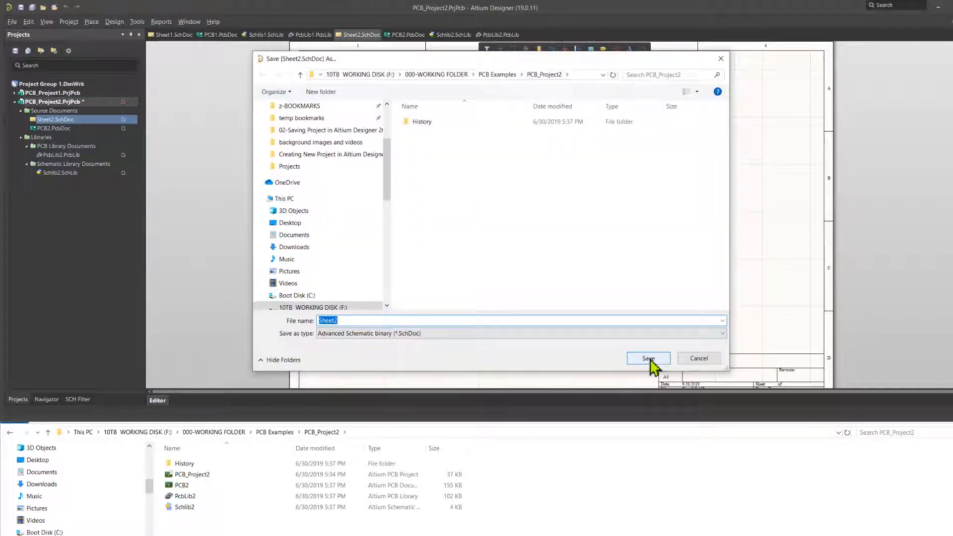
{"action": "left_click", "coordinate": [649, 360]}
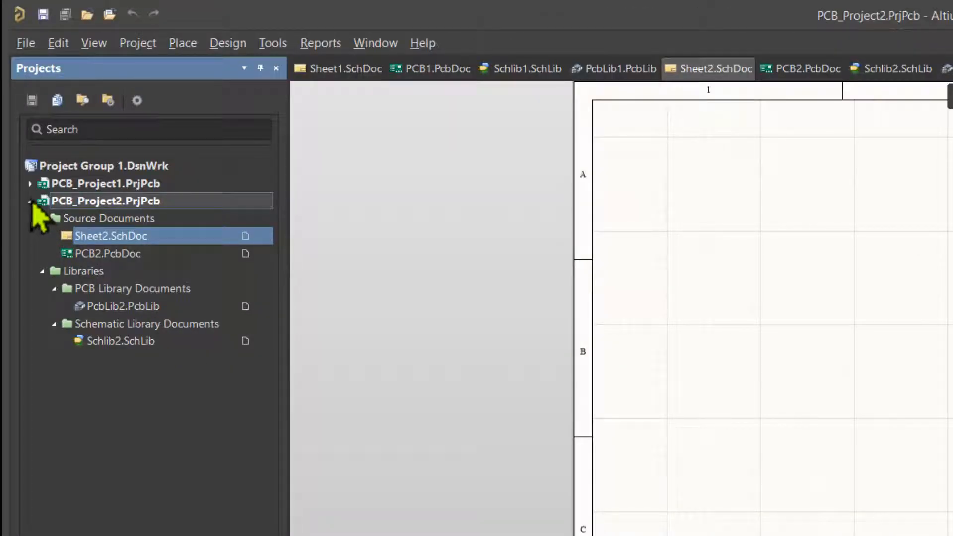
Step: Collapse PCB_Project2 in the project tree and view both project folders inside PCB Examples in File Explorer
{"action": "left_click", "coordinate": [30, 201]}
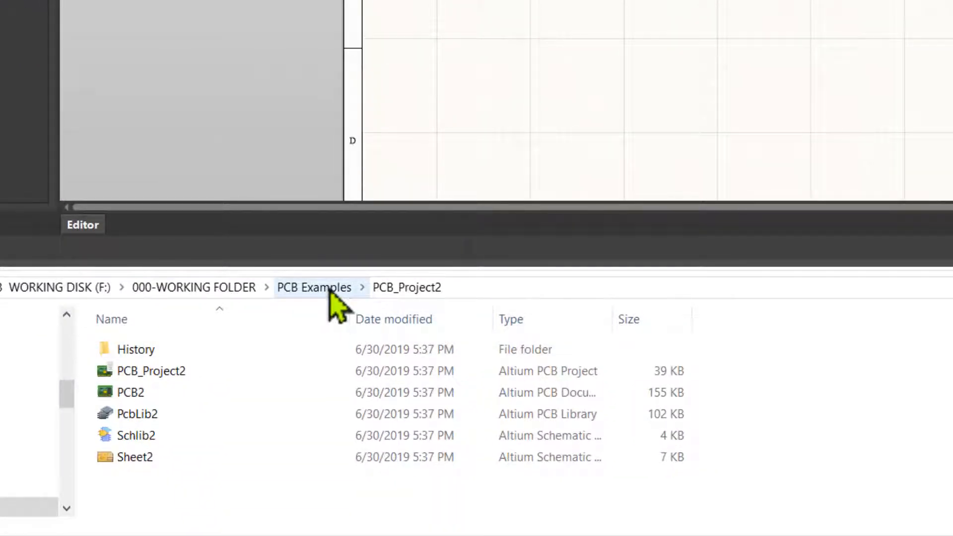
{"action": "left_click", "coordinate": [327, 288]}
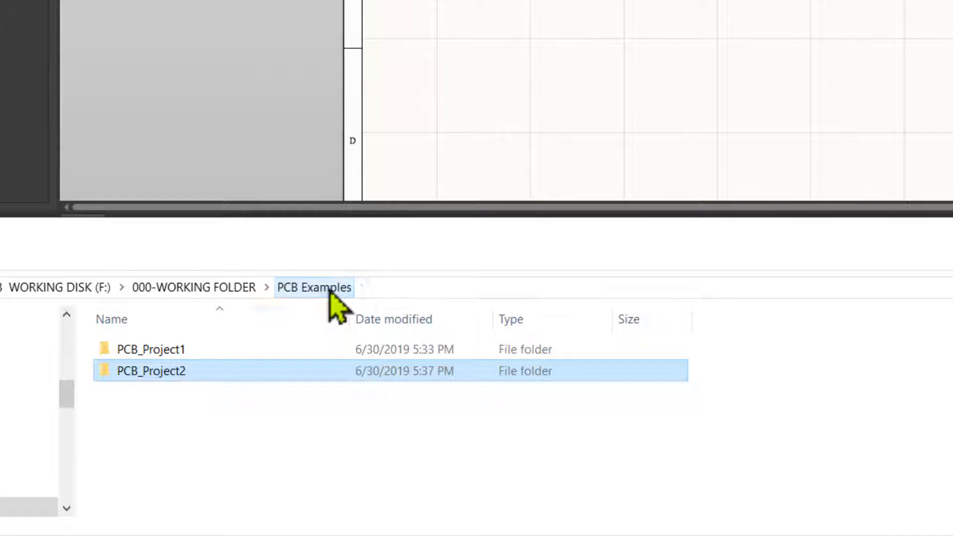
{"action": "left_click", "coordinate": [210, 353]}
{"action": "left_click", "coordinate": [211, 371]}
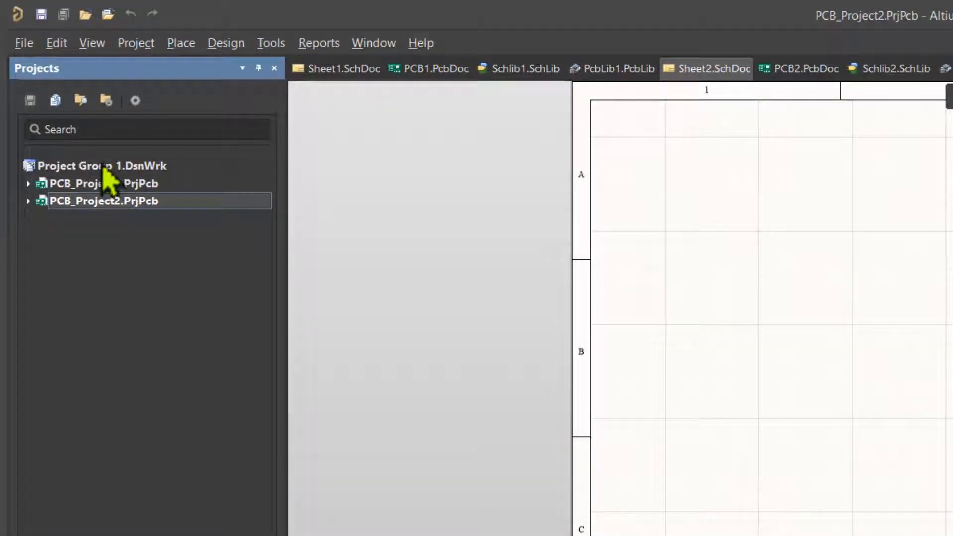
Step: Add a new local PCB project of the default type named PCB_Project3 to the project group, stored in the PCB Examples folder
{"action": "right_click", "coordinate": [134, 165]}
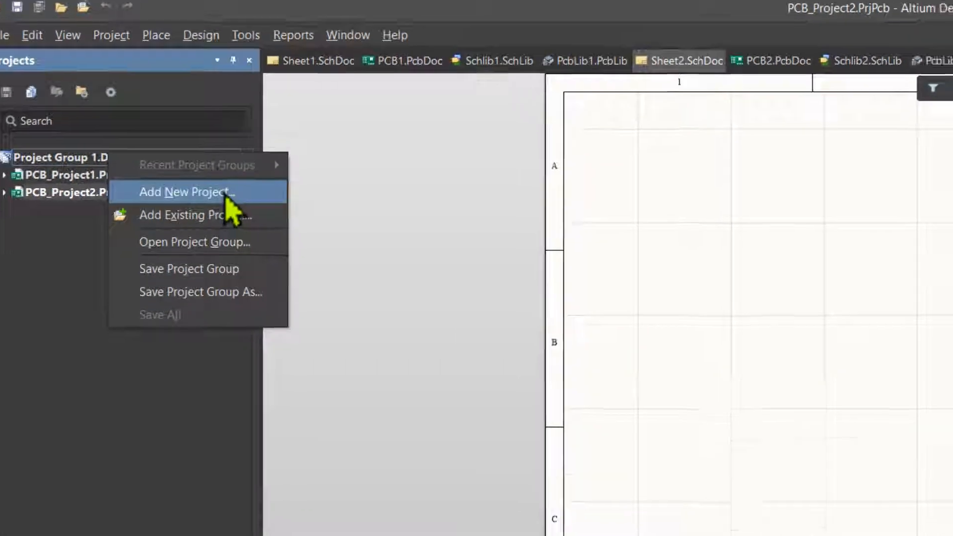
{"action": "left_click", "coordinate": [226, 200]}
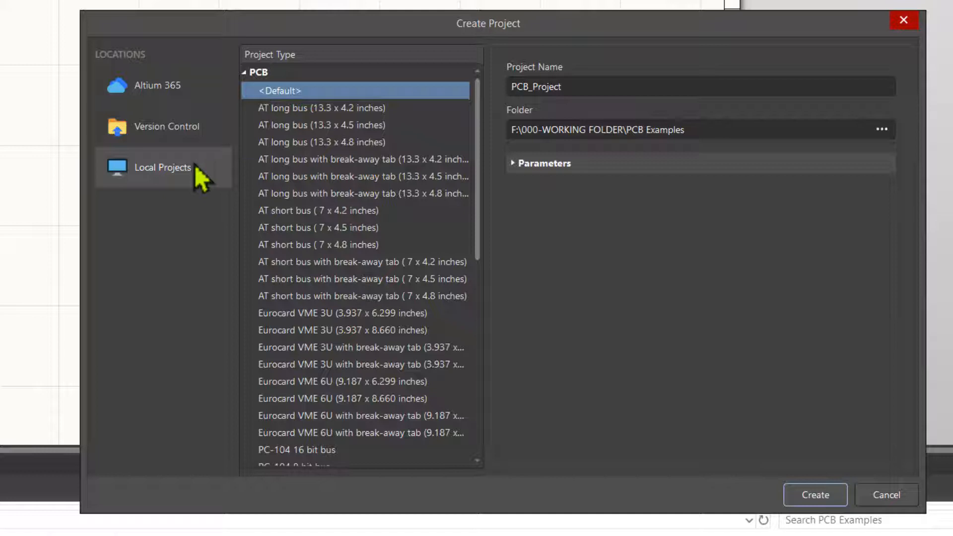
{"action": "left_click", "coordinate": [179, 166]}
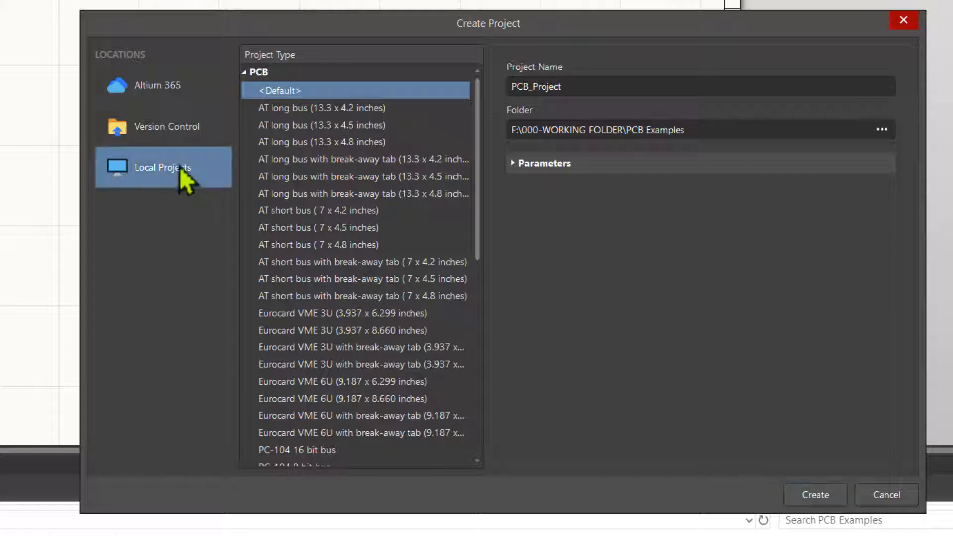
{"action": "left_click", "coordinate": [304, 89]}
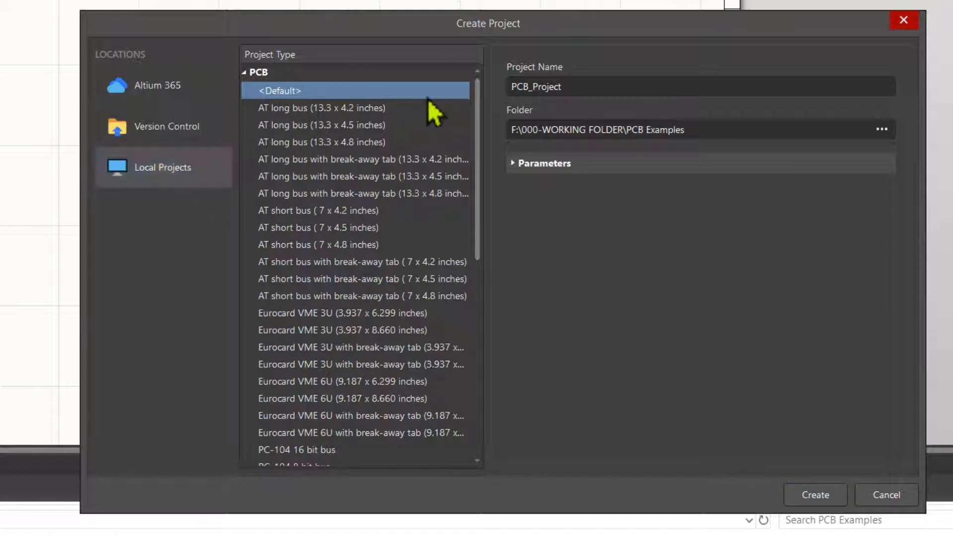
{"action": "left_click", "coordinate": [585, 85]}
{"action": "left_click", "coordinate": [599, 87]}
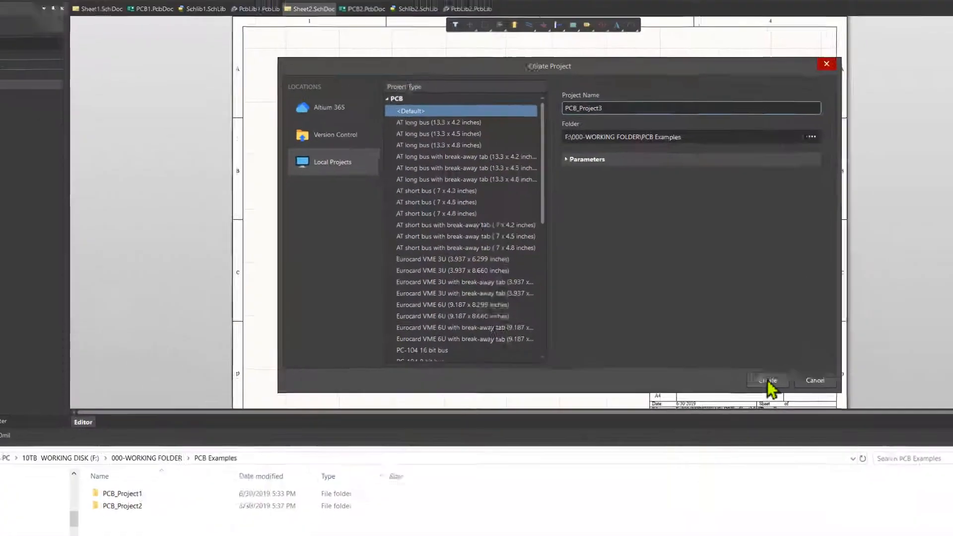
{"action": "left_click", "coordinate": [767, 380]}
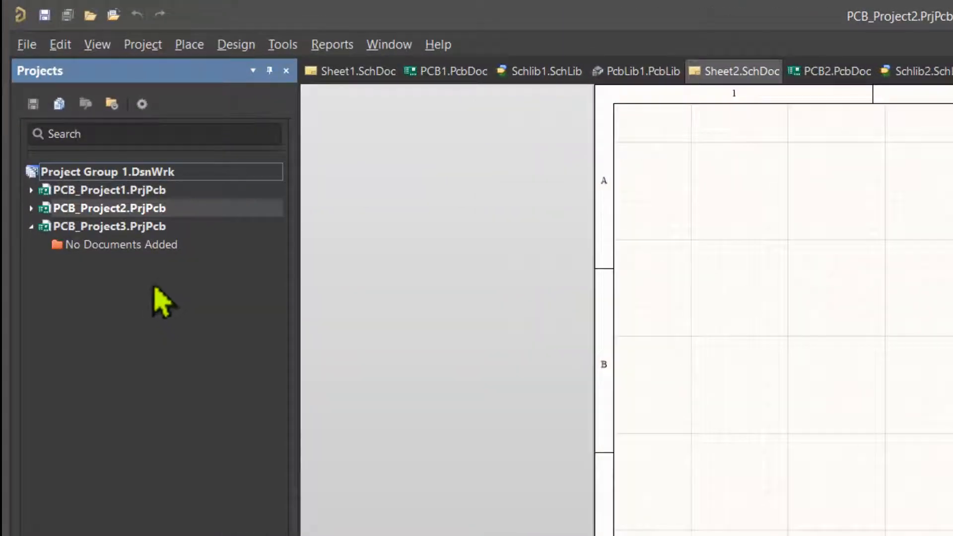
Step: Add a new schematic and a new PCB document to PCB_Project3
{"action": "left_click", "coordinate": [97, 226]}
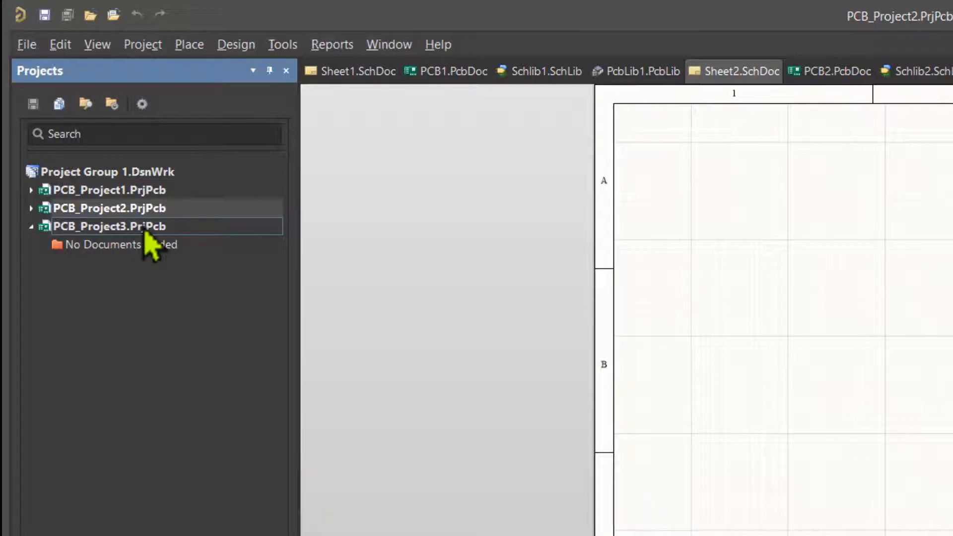
{"action": "right_click", "coordinate": [177, 228]}
{"action": "mouse_move", "coordinate": [301, 266]}
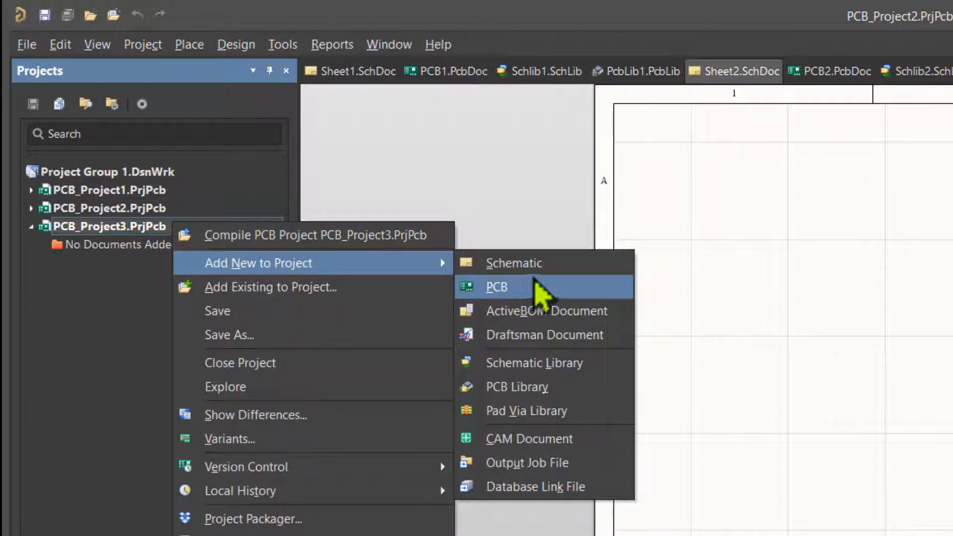
{"action": "left_click", "coordinate": [561, 262]}
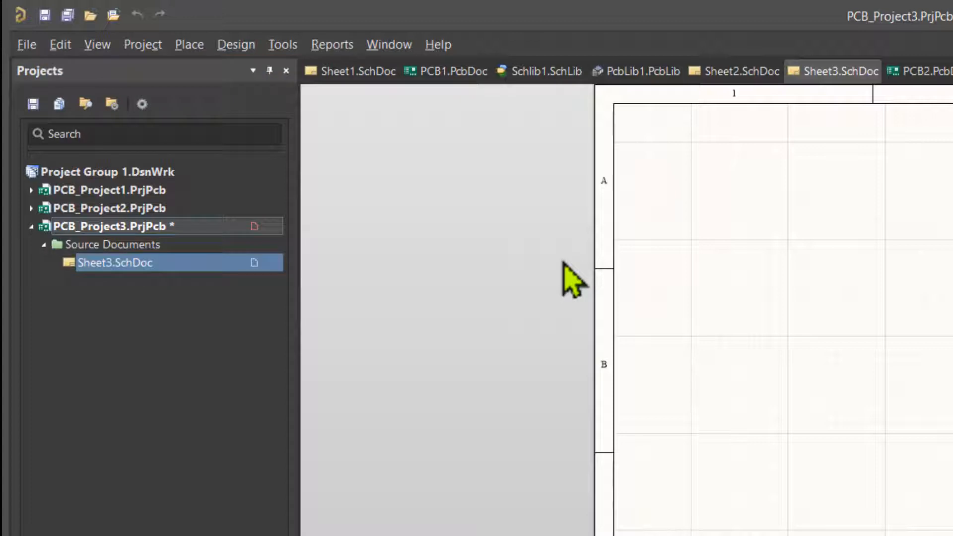
{"action": "right_click", "coordinate": [144, 228]}
{"action": "right_click", "coordinate": [145, 229]}
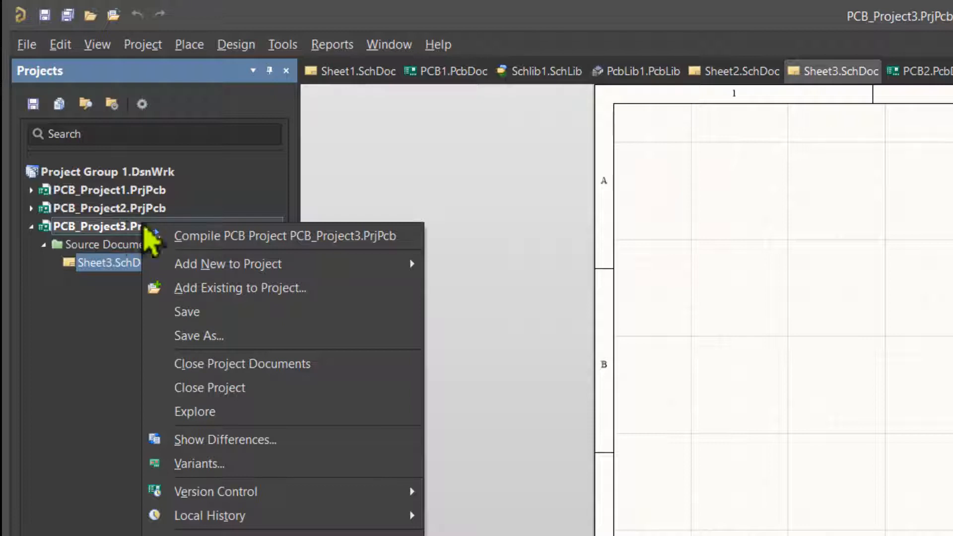
{"action": "mouse_move", "coordinate": [313, 266]}
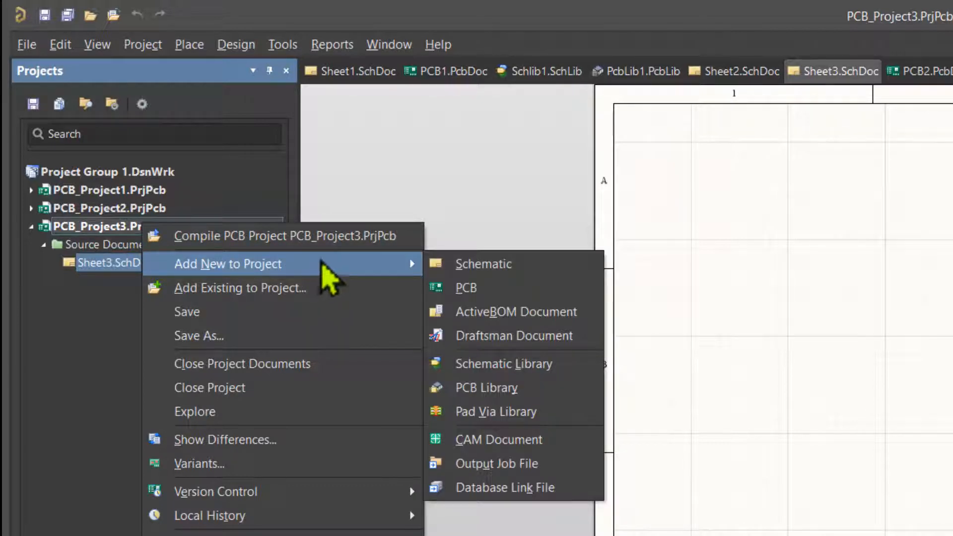
{"action": "left_click", "coordinate": [496, 289]}
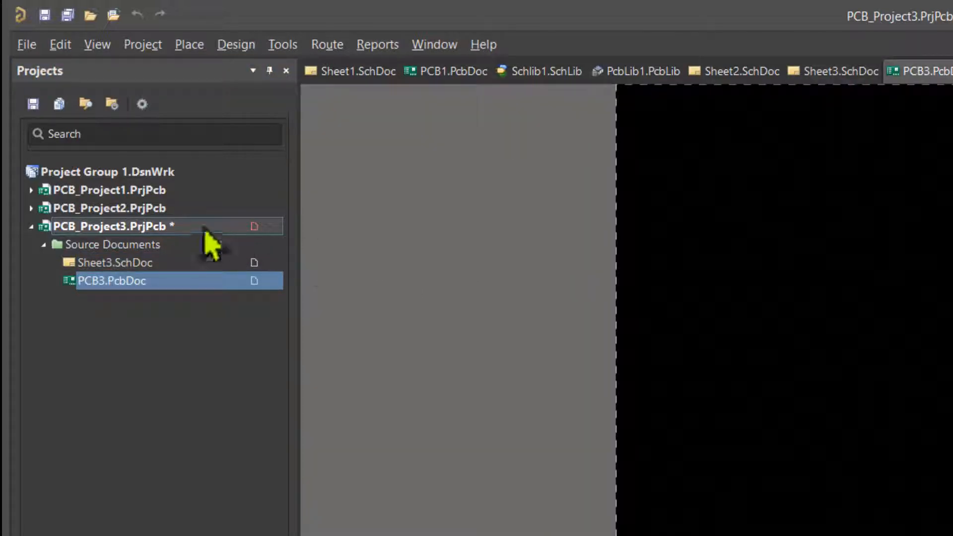
Step: Add a new schematic library and a new PCB library to PCB_Project3, returning to the project tree
{"action": "right_click", "coordinate": [191, 233]}
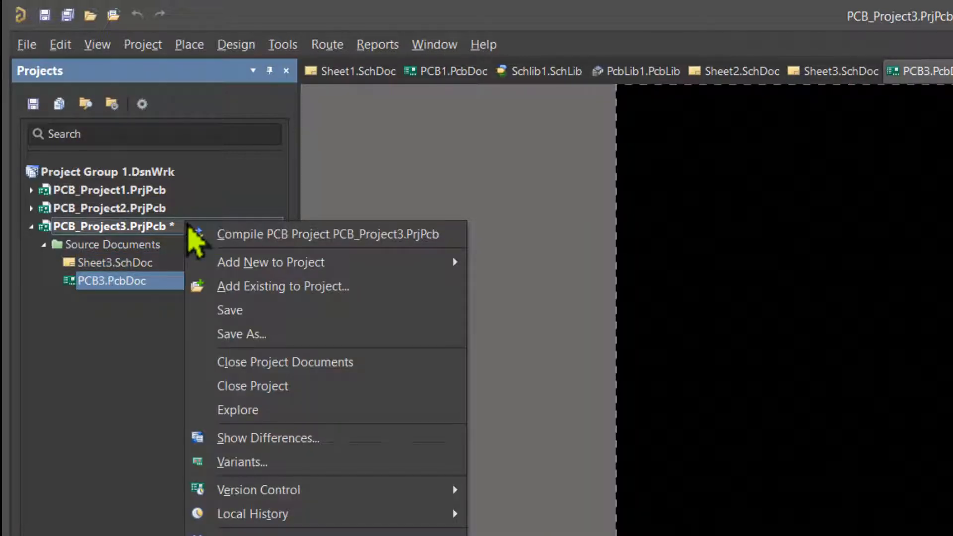
{"action": "mouse_move", "coordinate": [347, 265]}
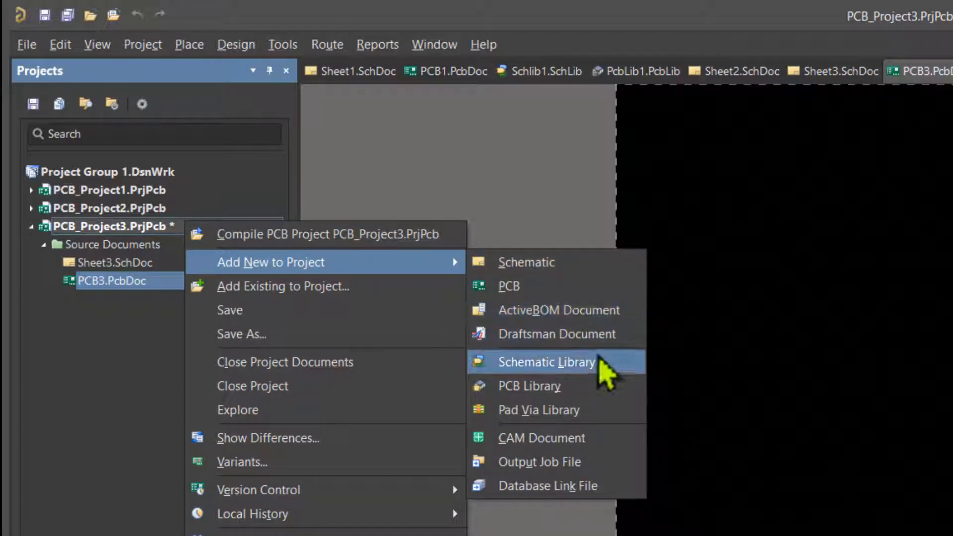
{"action": "left_click", "coordinate": [603, 364]}
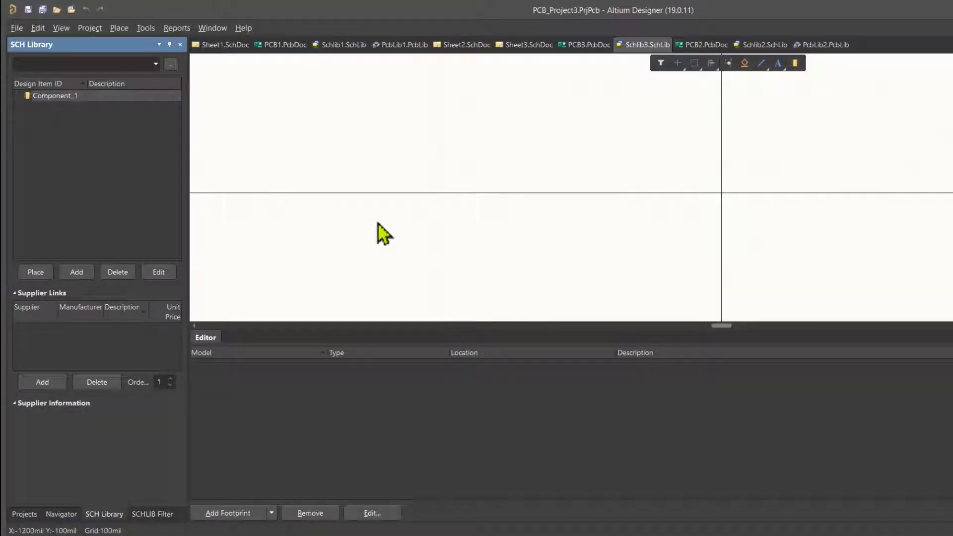
{"action": "left_click", "coordinate": [24, 514]}
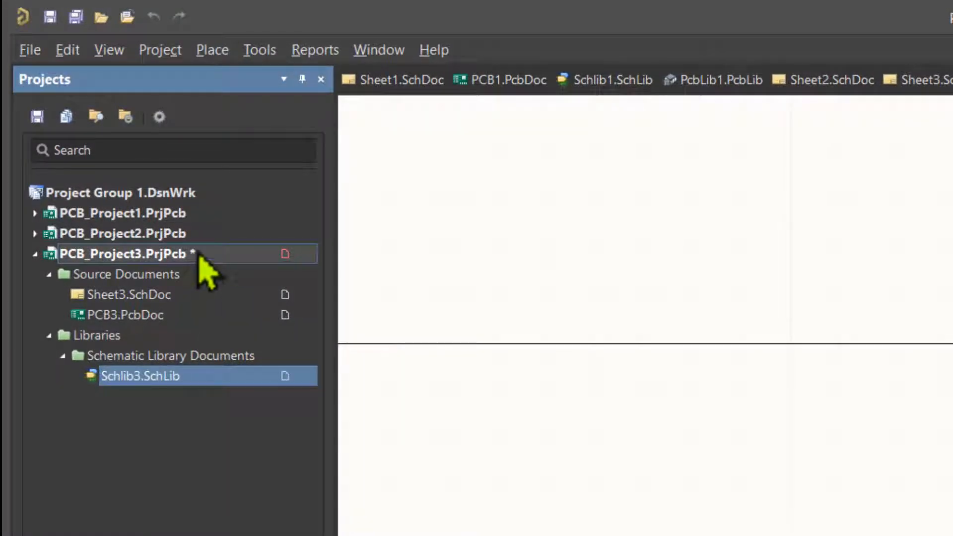
{"action": "right_click", "coordinate": [200, 256]}
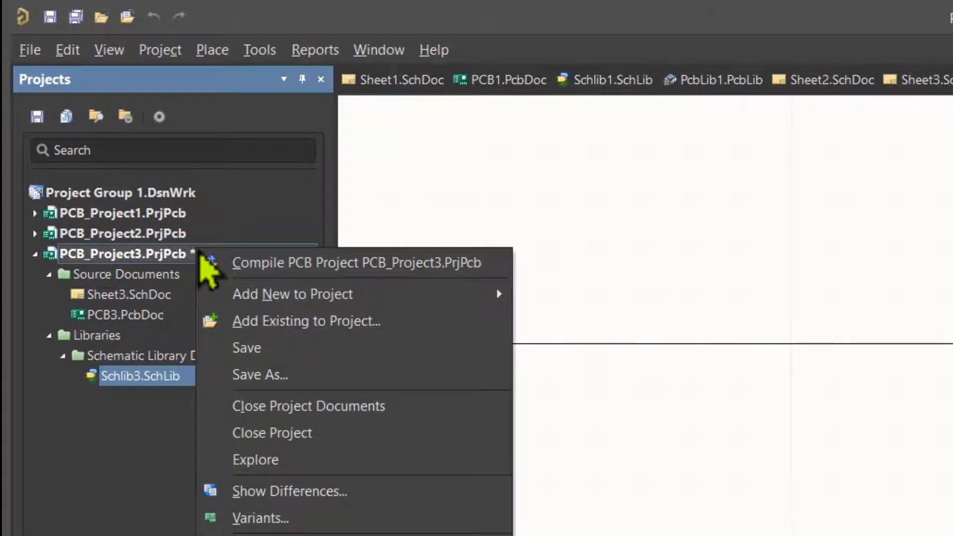
{"action": "mouse_move", "coordinate": [396, 290]}
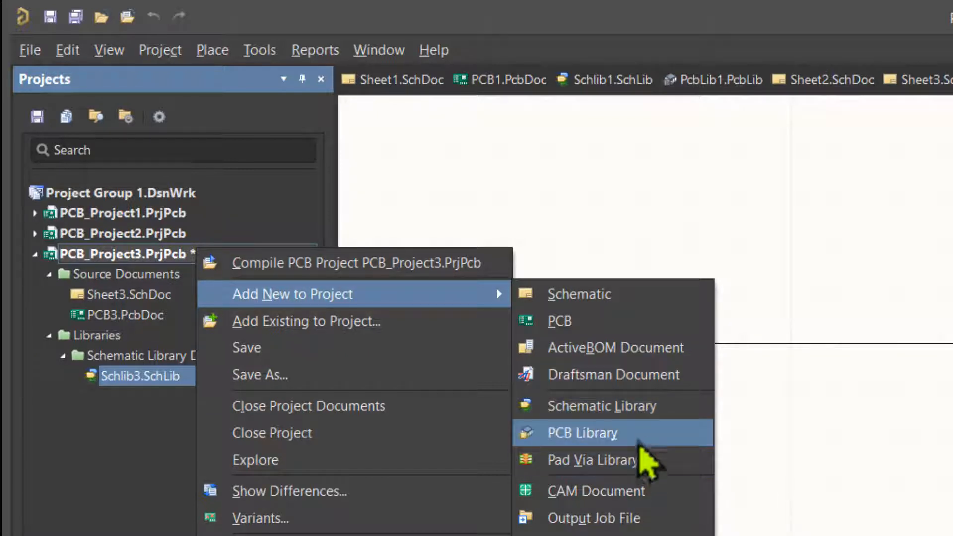
{"action": "left_click", "coordinate": [679, 431]}
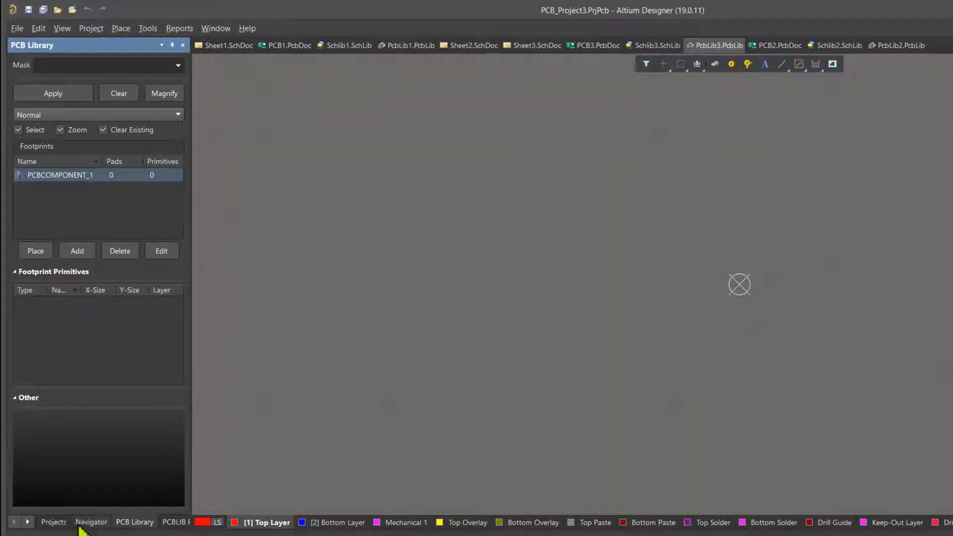
{"action": "left_click", "coordinate": [53, 523]}
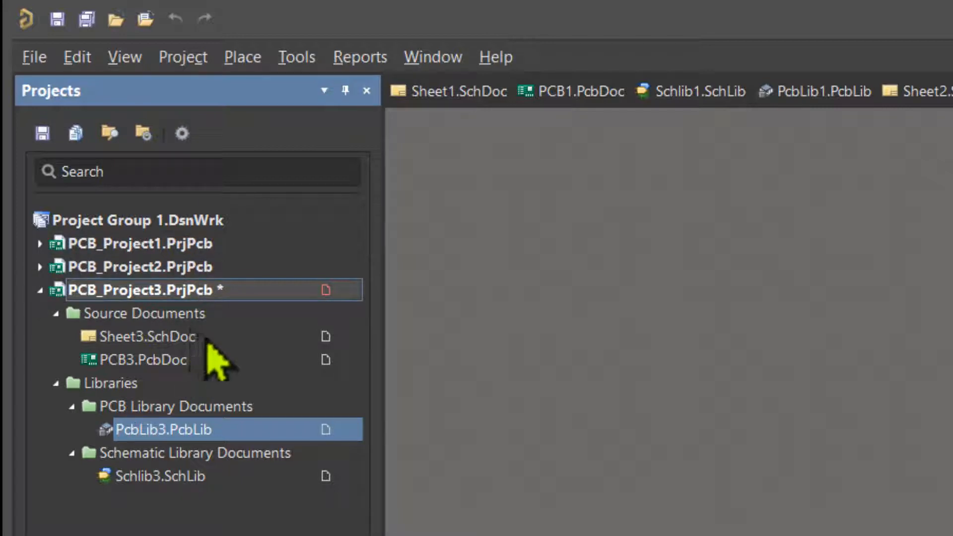
Step: Open the schematic of PCB_Project3 and save it as Sheet3 in the PCB_Project3 folder
{"action": "right_click", "coordinate": [244, 290]}
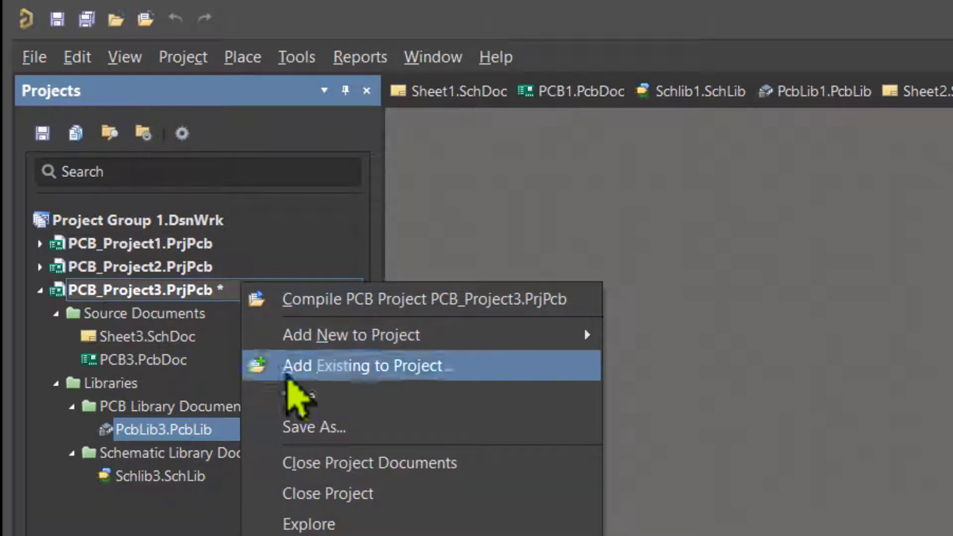
{"action": "left_click", "coordinate": [206, 287]}
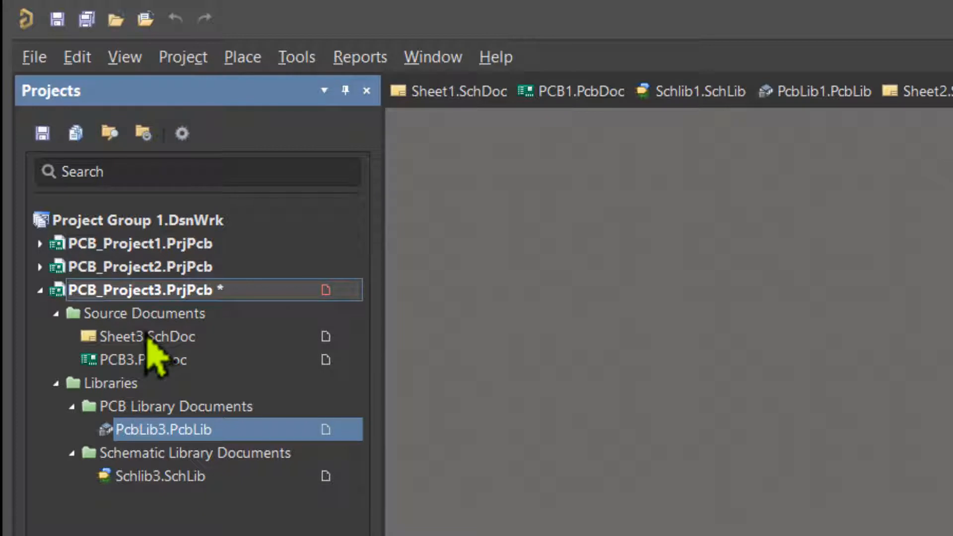
{"action": "double_click", "coordinate": [201, 339]}
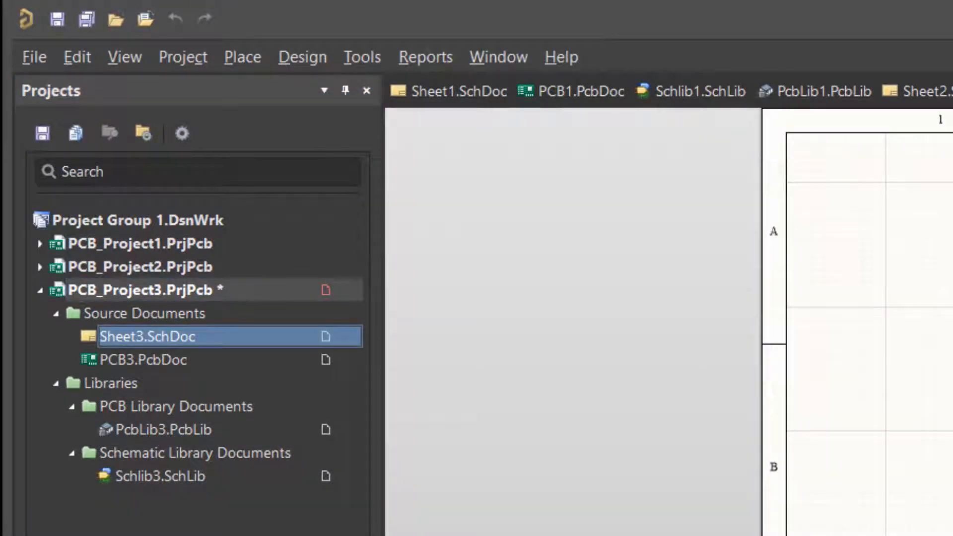
{"action": "right_click", "coordinate": [211, 336]}
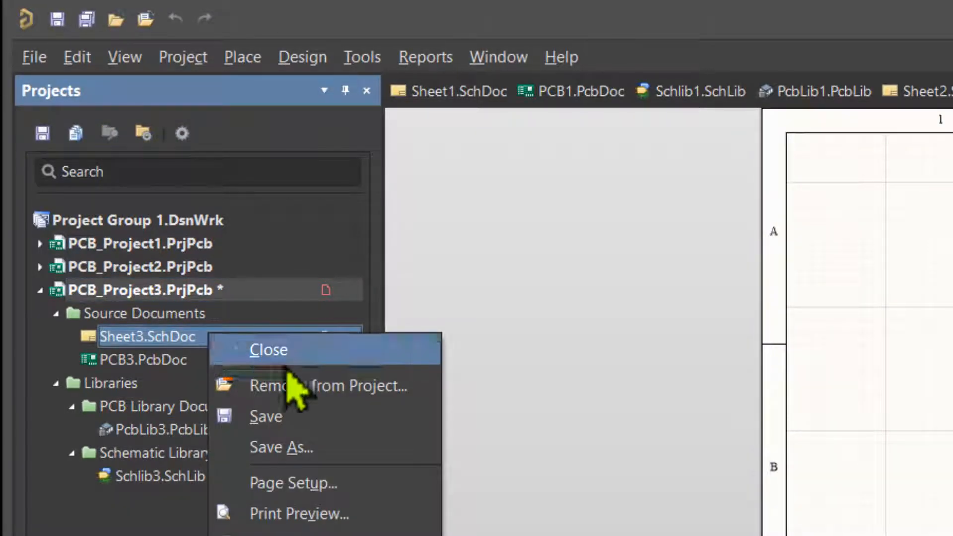
{"action": "left_click", "coordinate": [315, 418]}
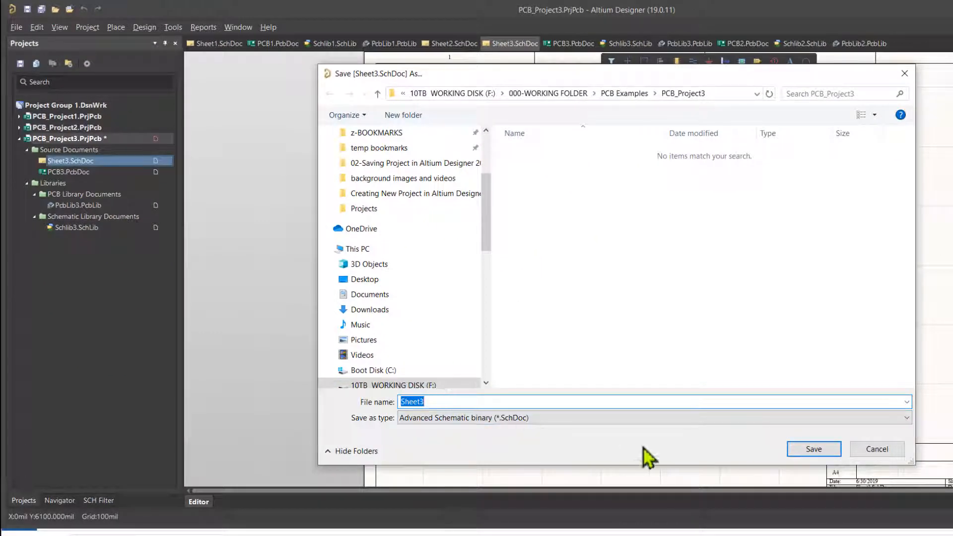
{"action": "left_click", "coordinate": [824, 451]}
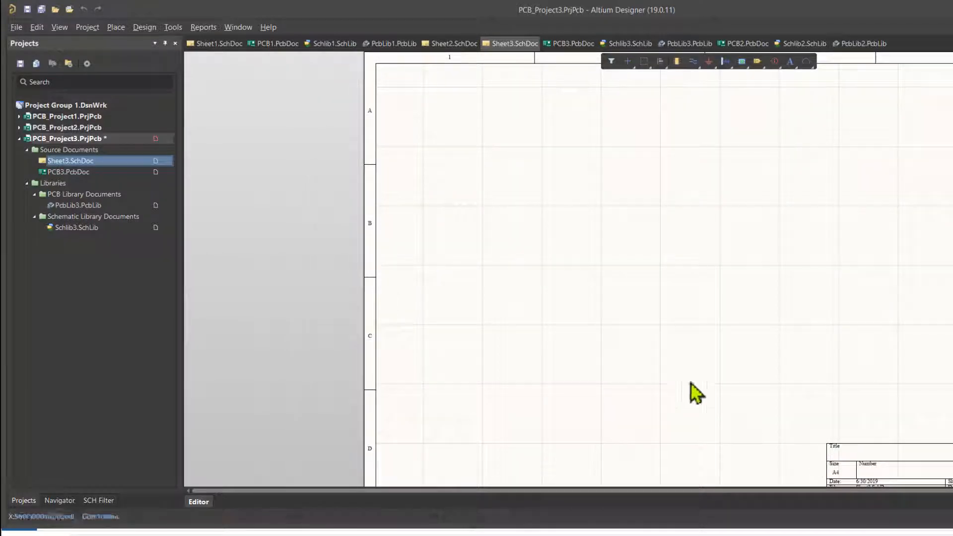
Step: Save the PCB document as PCB3 and the PCB library as PcbLib3 in the PCB_Project3 folder
{"action": "left_click", "coordinate": [76, 173]}
{"action": "right_click", "coordinate": [75, 173]}
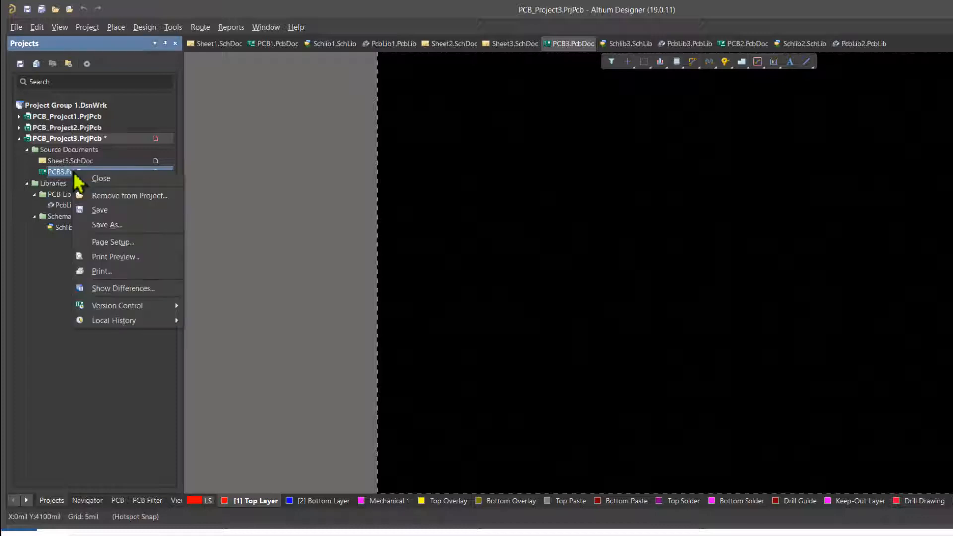
{"action": "left_click", "coordinate": [122, 208]}
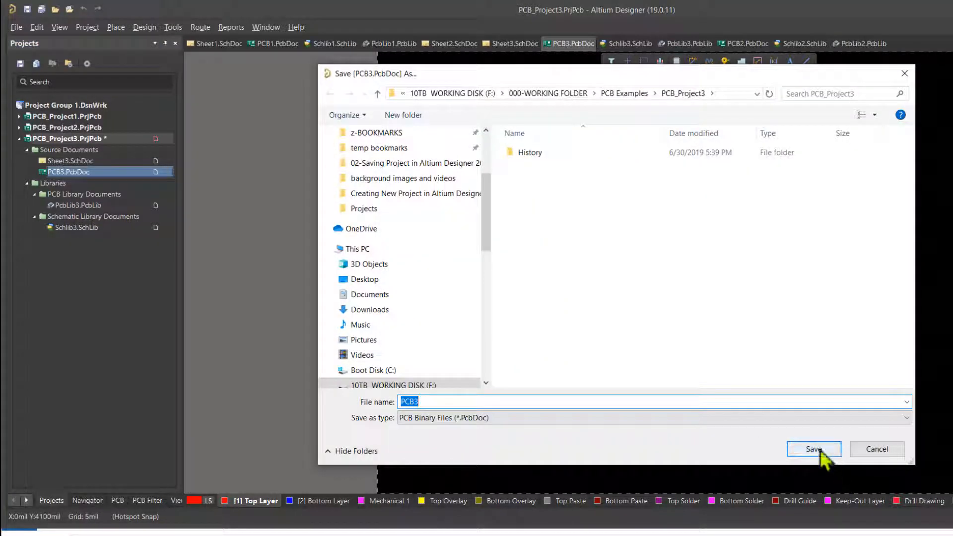
{"action": "left_click", "coordinate": [820, 449]}
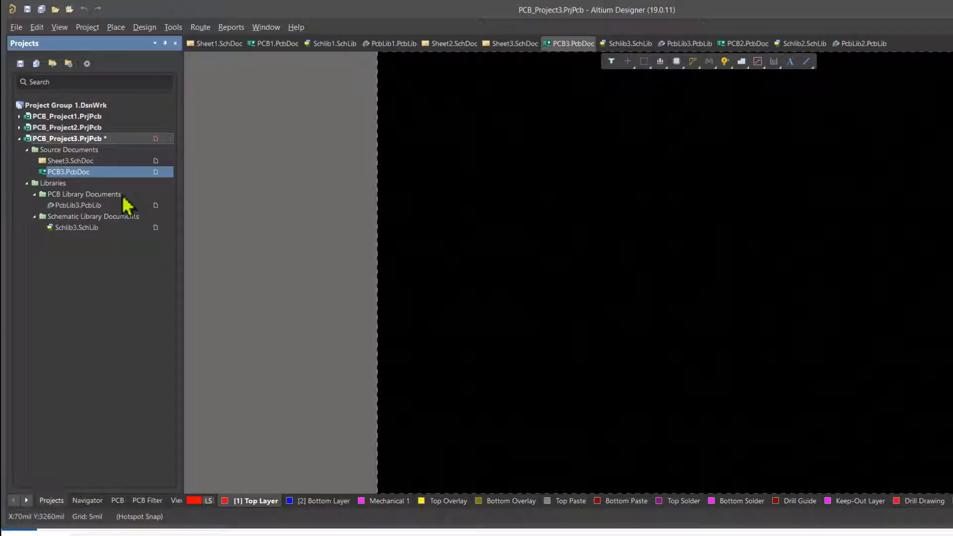
{"action": "right_click", "coordinate": [100, 205]}
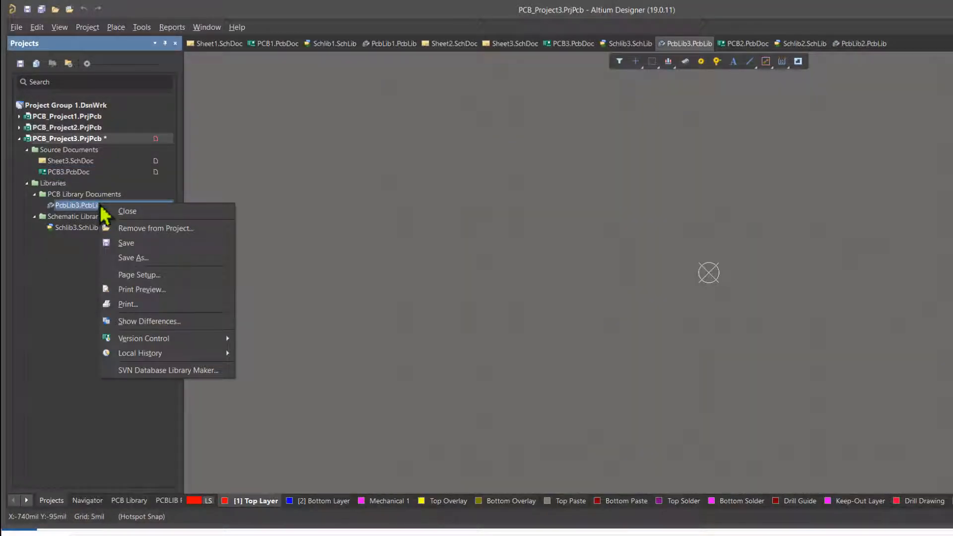
{"action": "left_click", "coordinate": [165, 244]}
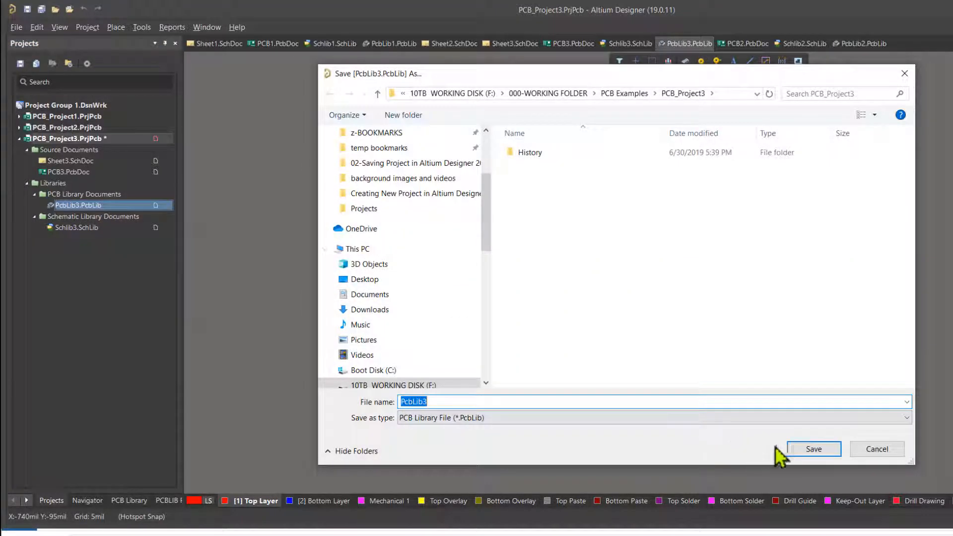
{"action": "left_click", "coordinate": [806, 449]}
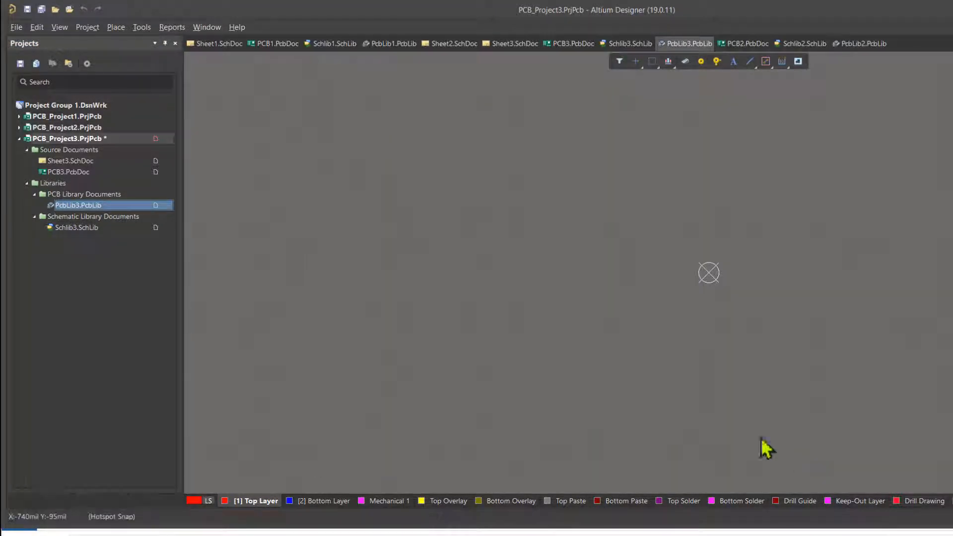
Step: Save the schematic library as Schlib3 in the PCB_Project3 folder and save the PCB_Project3 project itself
{"action": "double_click", "coordinate": [82, 227]}
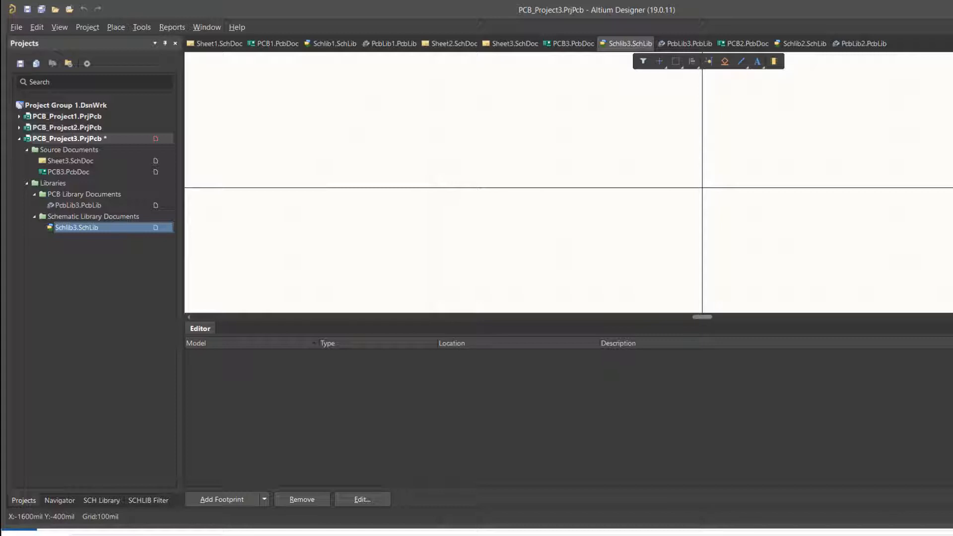
{"action": "right_click", "coordinate": [81, 227]}
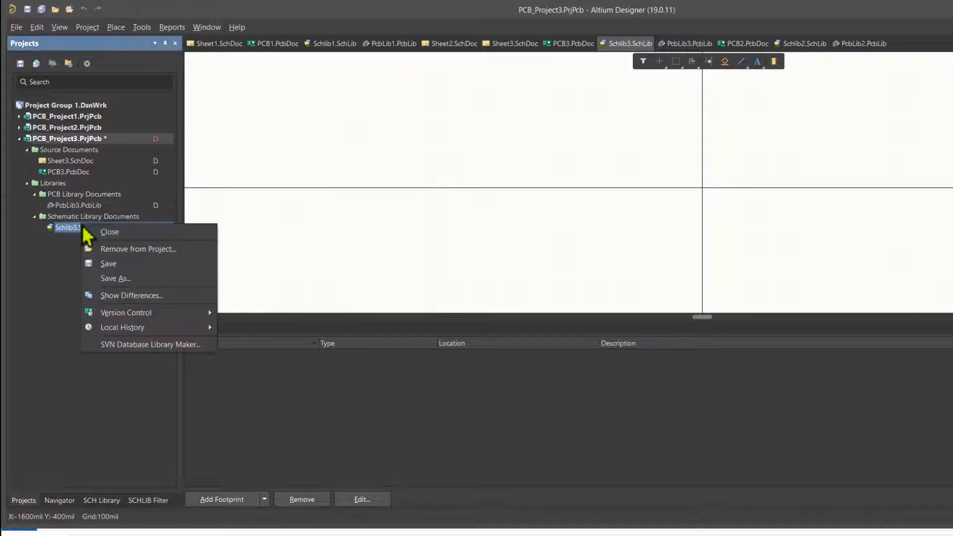
{"action": "left_click", "coordinate": [146, 263]}
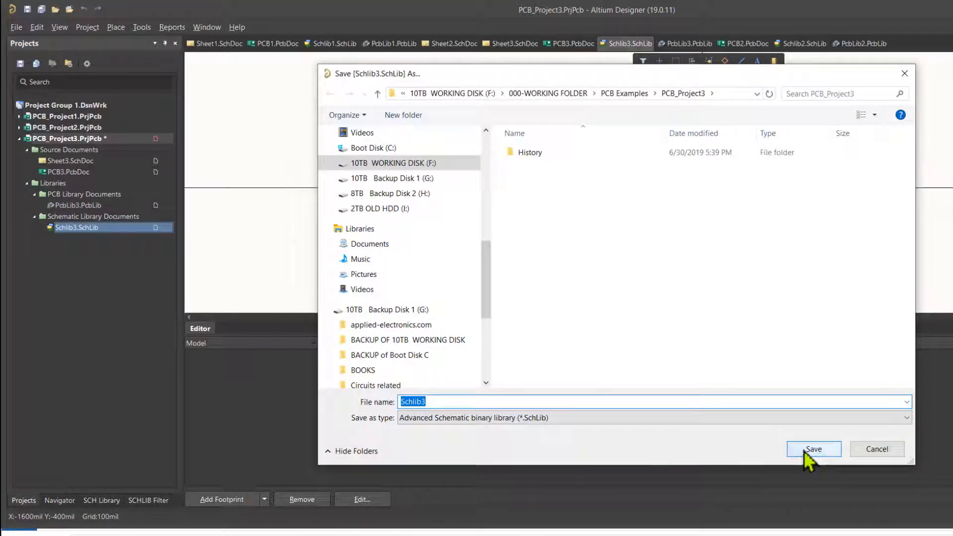
{"action": "left_click", "coordinate": [812, 448]}
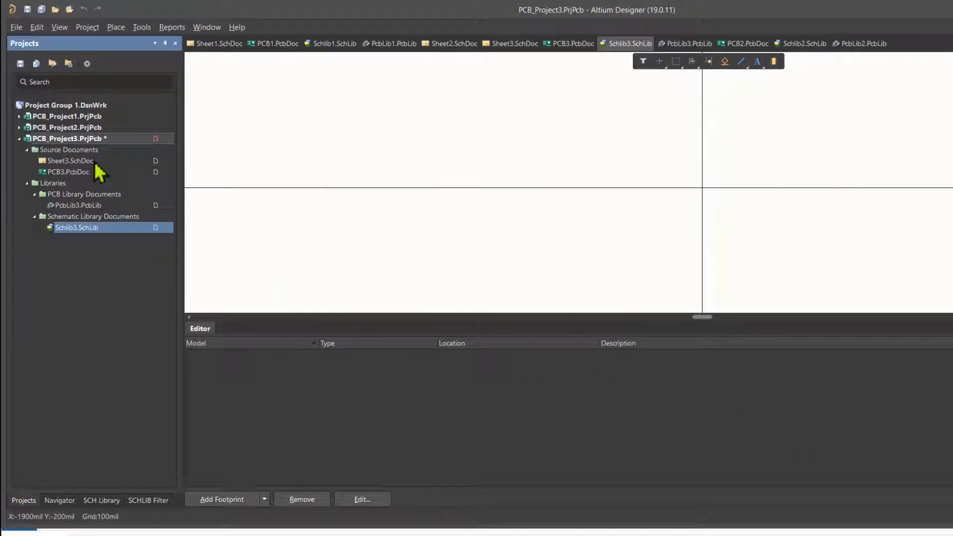
{"action": "right_click", "coordinate": [108, 140]}
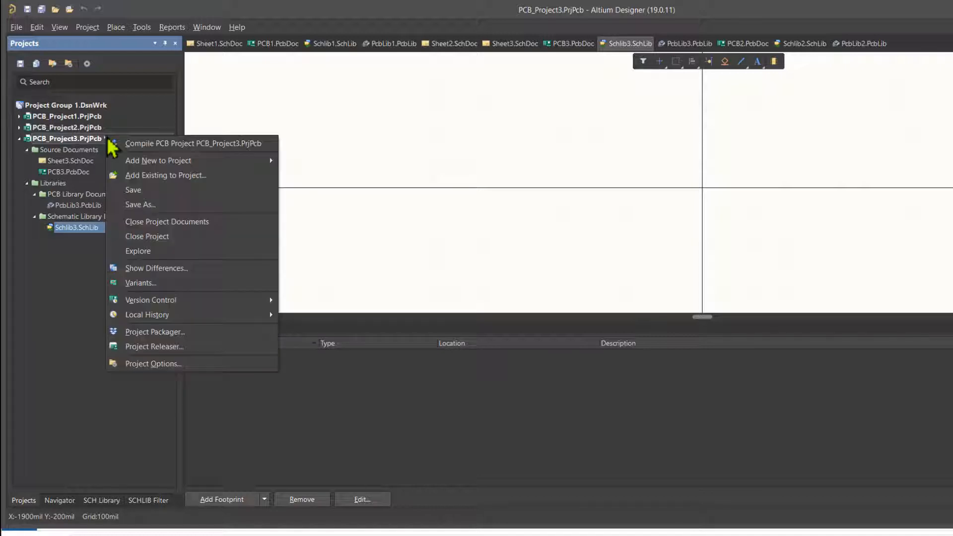
{"action": "left_click", "coordinate": [157, 191]}
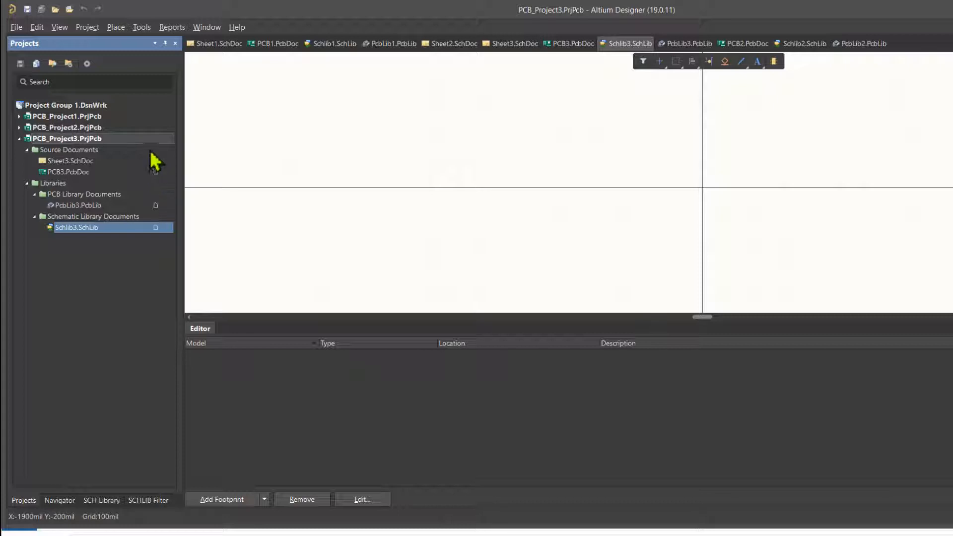